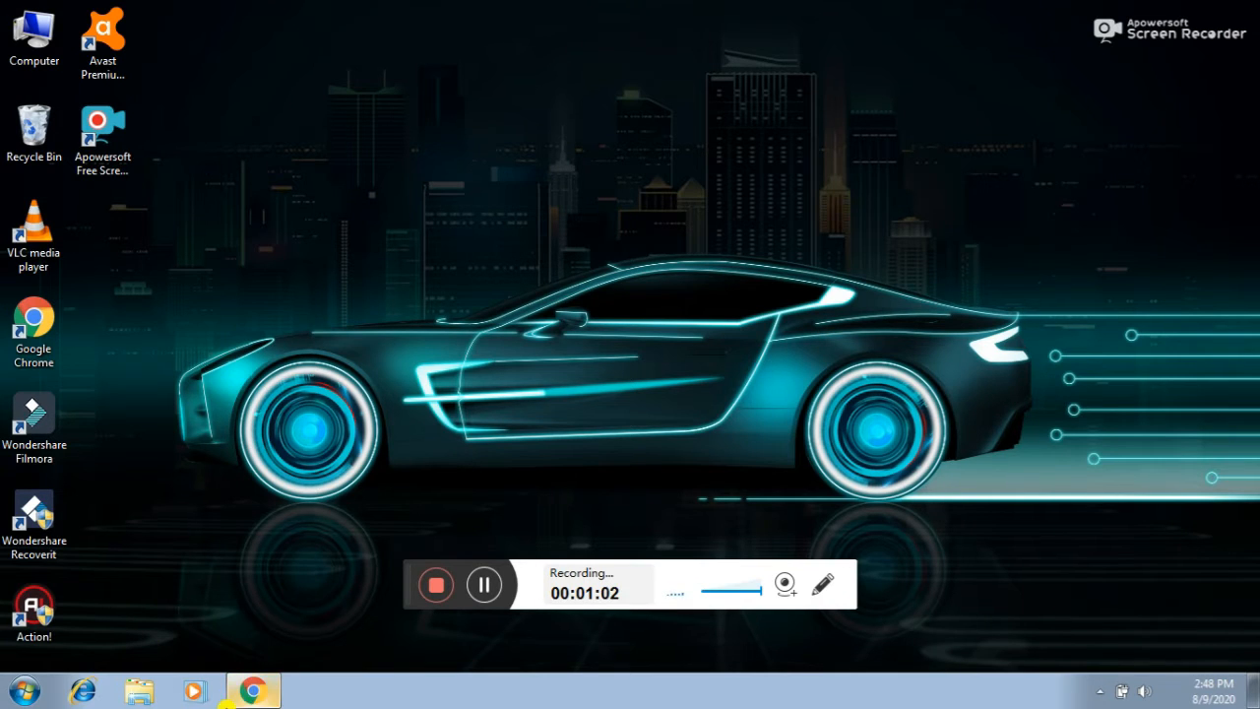
# - Restore the Chrome window from the taskbar to show the za.gl home page
pyautogui.click(248, 691)
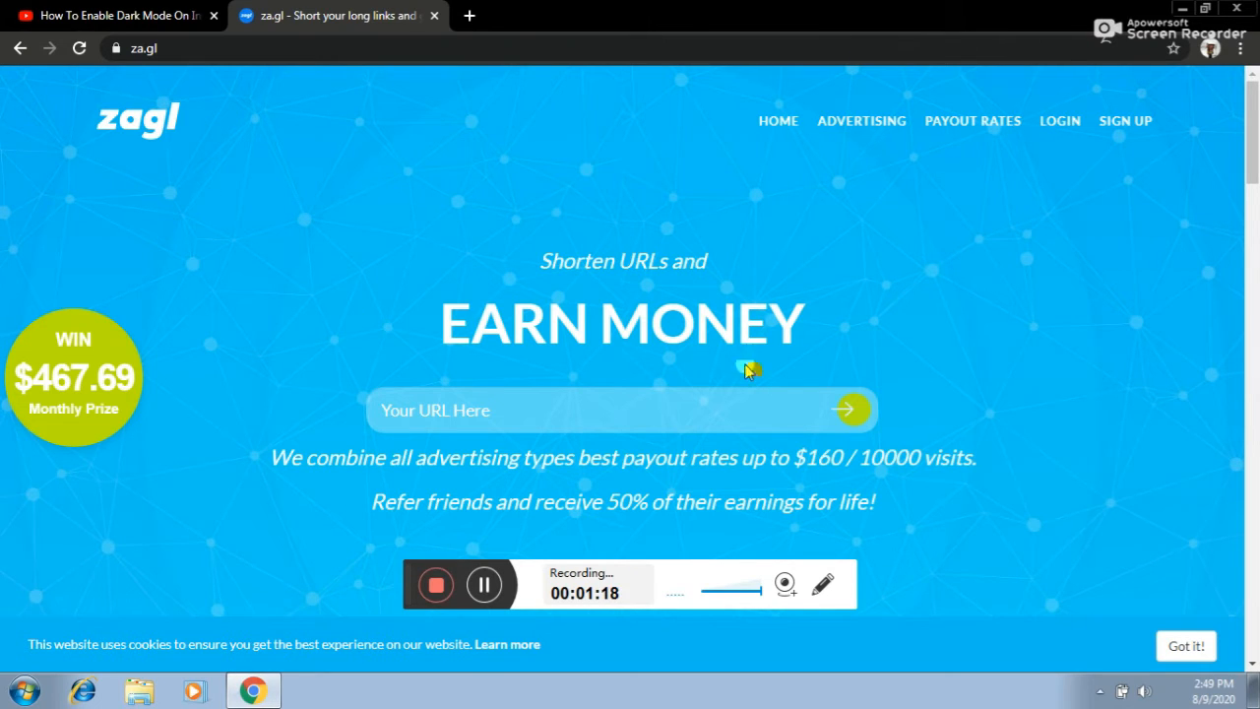
pyautogui.click(1129, 124)
pyautogui.scroll(-2, 532, 309)
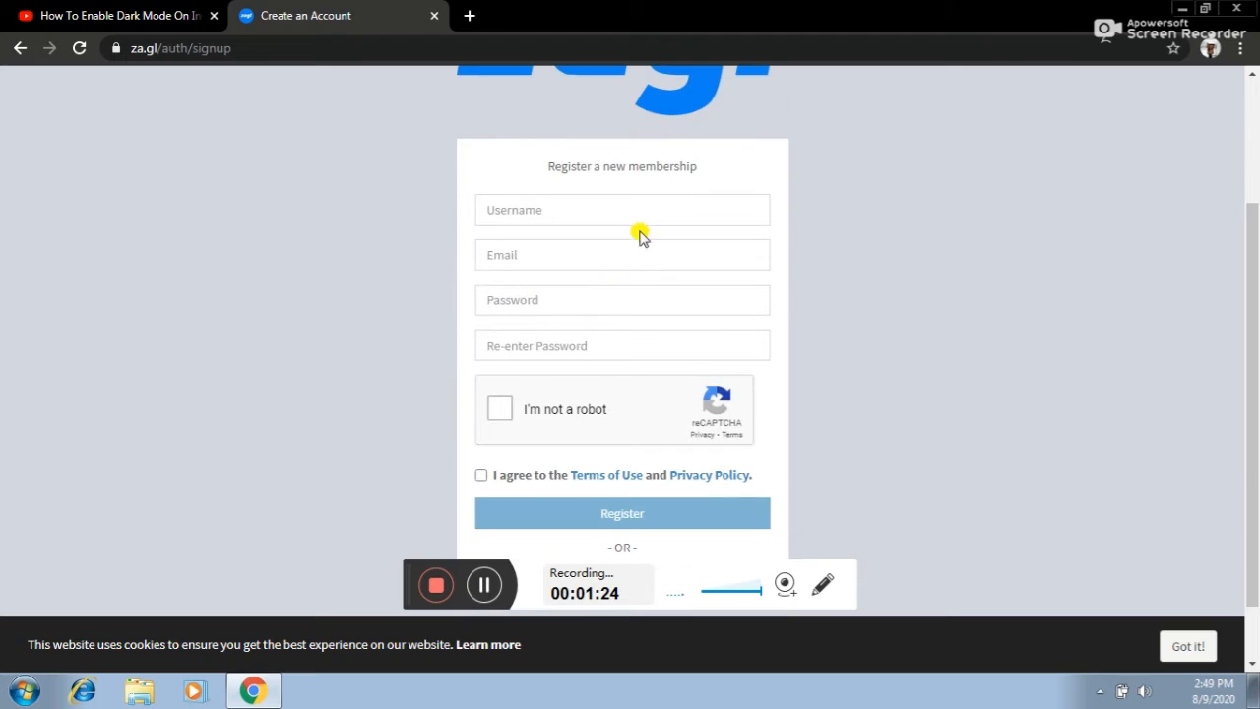
pyautogui.click(551, 218)
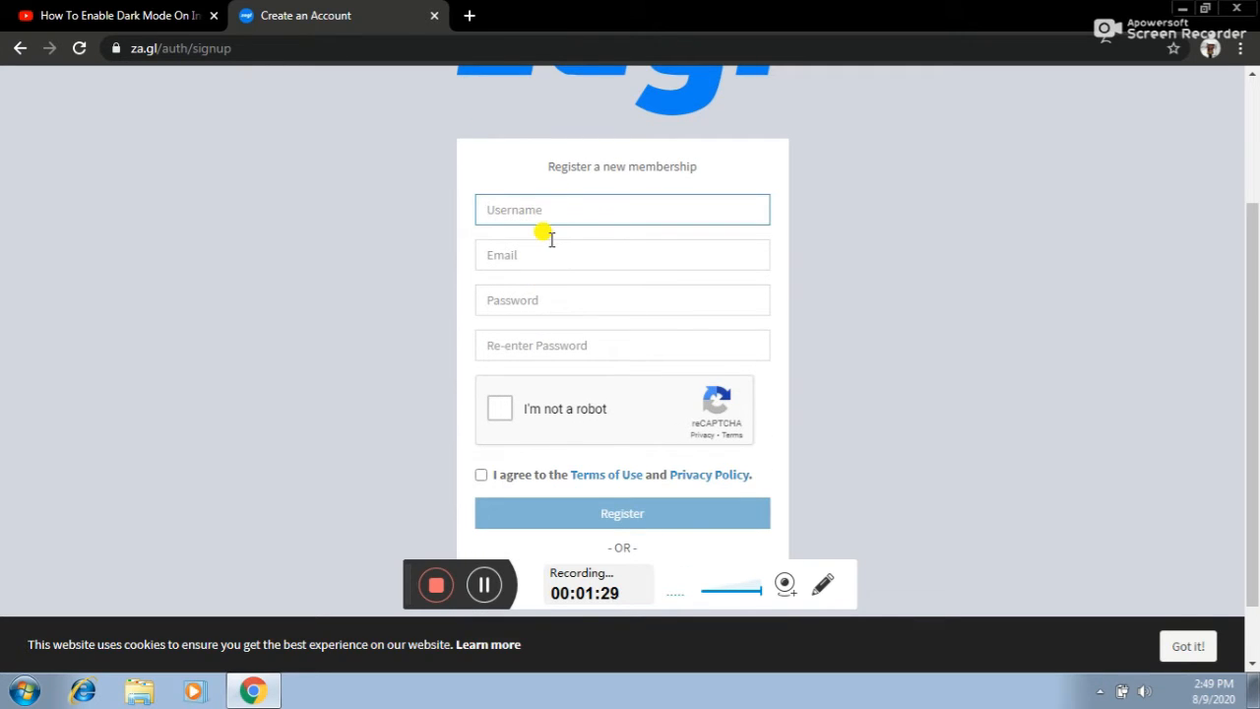
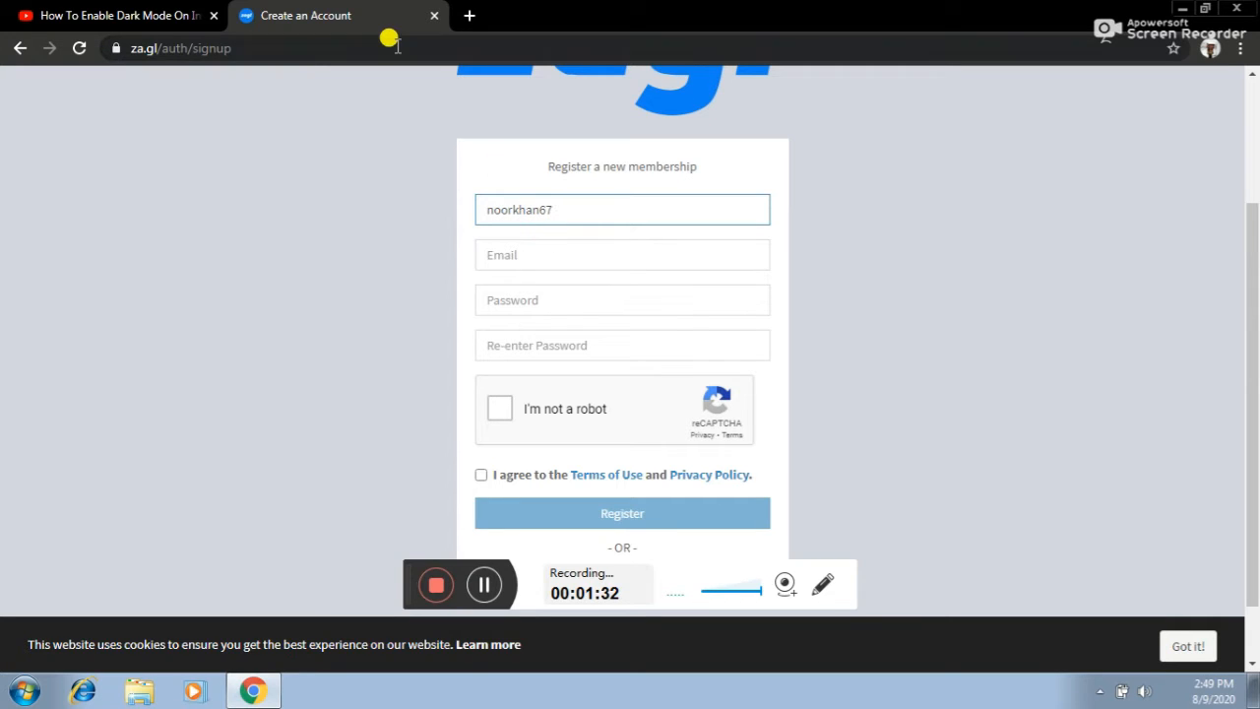
pyautogui.click(539, 258)
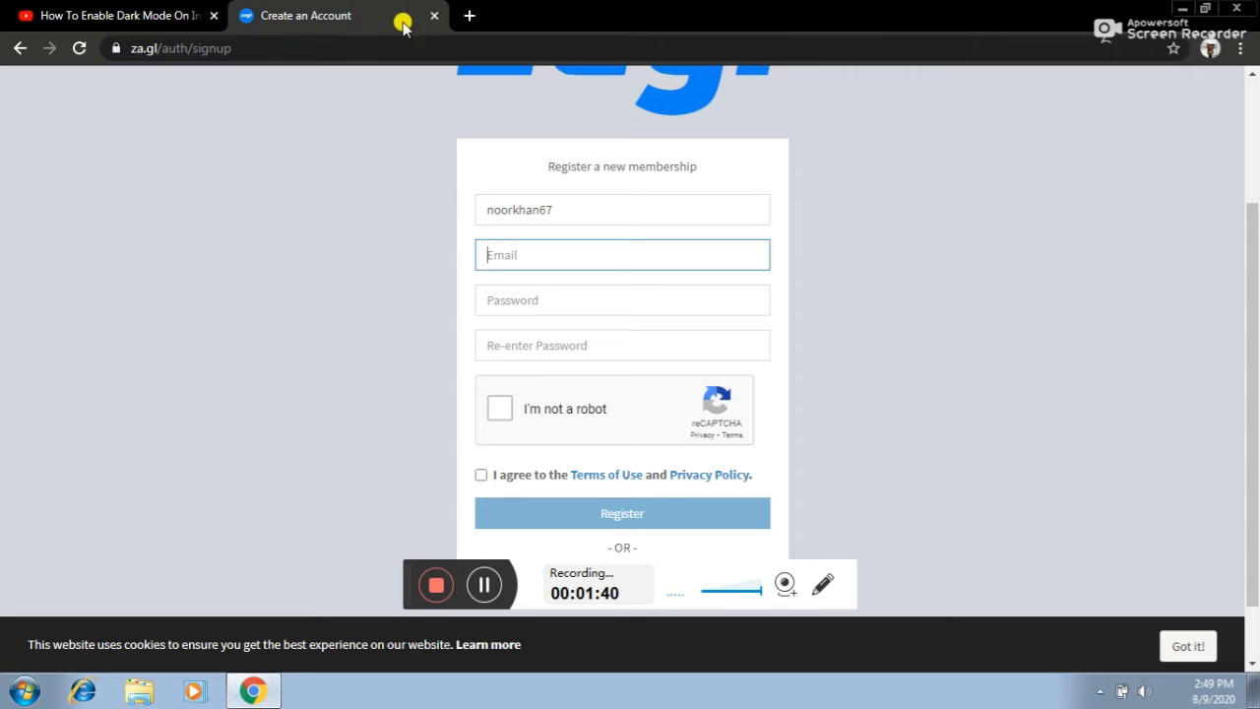
pyautogui.click(21, 51)
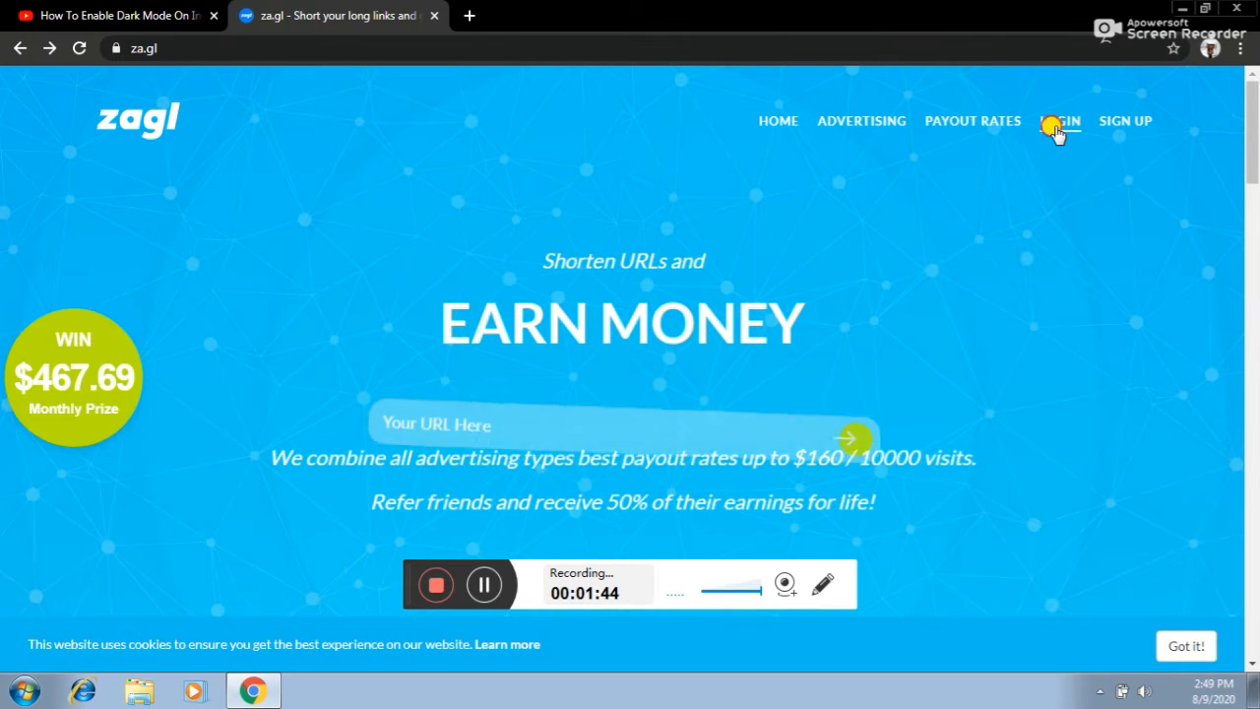
# - Log in to the existing za.gl account and accept the cookie notice
pyautogui.click(1056, 122)
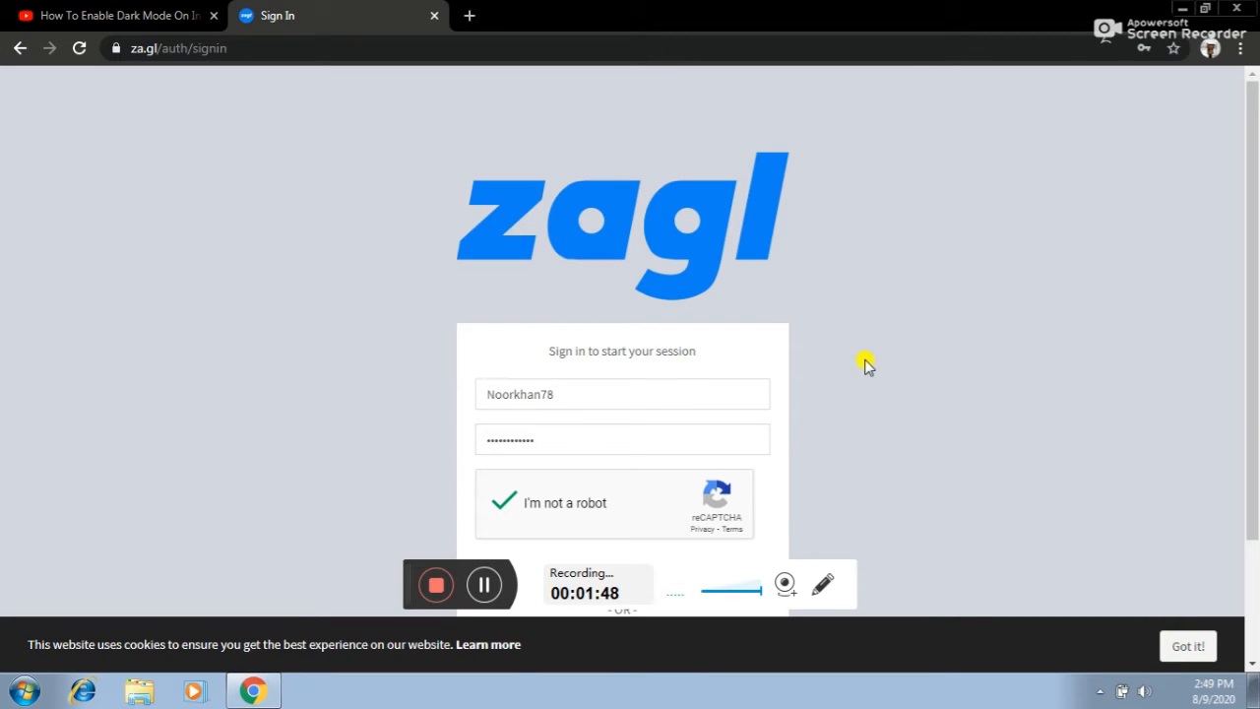
pyautogui.scroll(-2, 1252, 244)
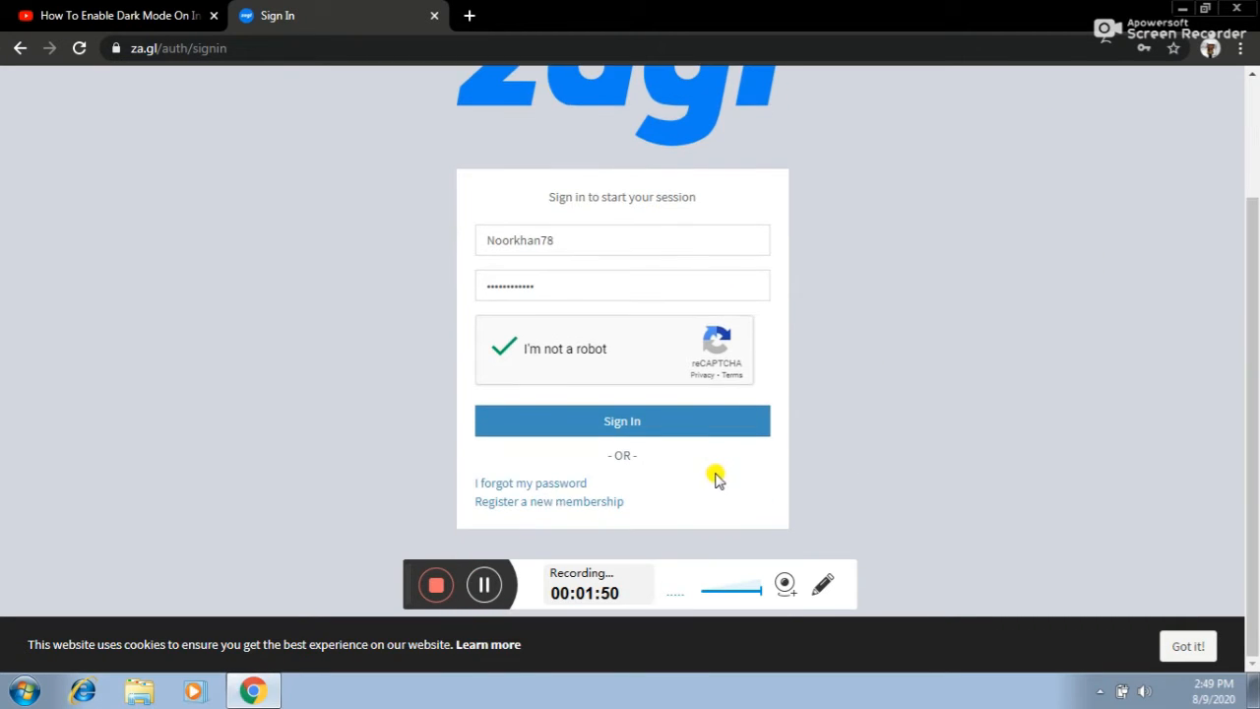
pyautogui.click(656, 433)
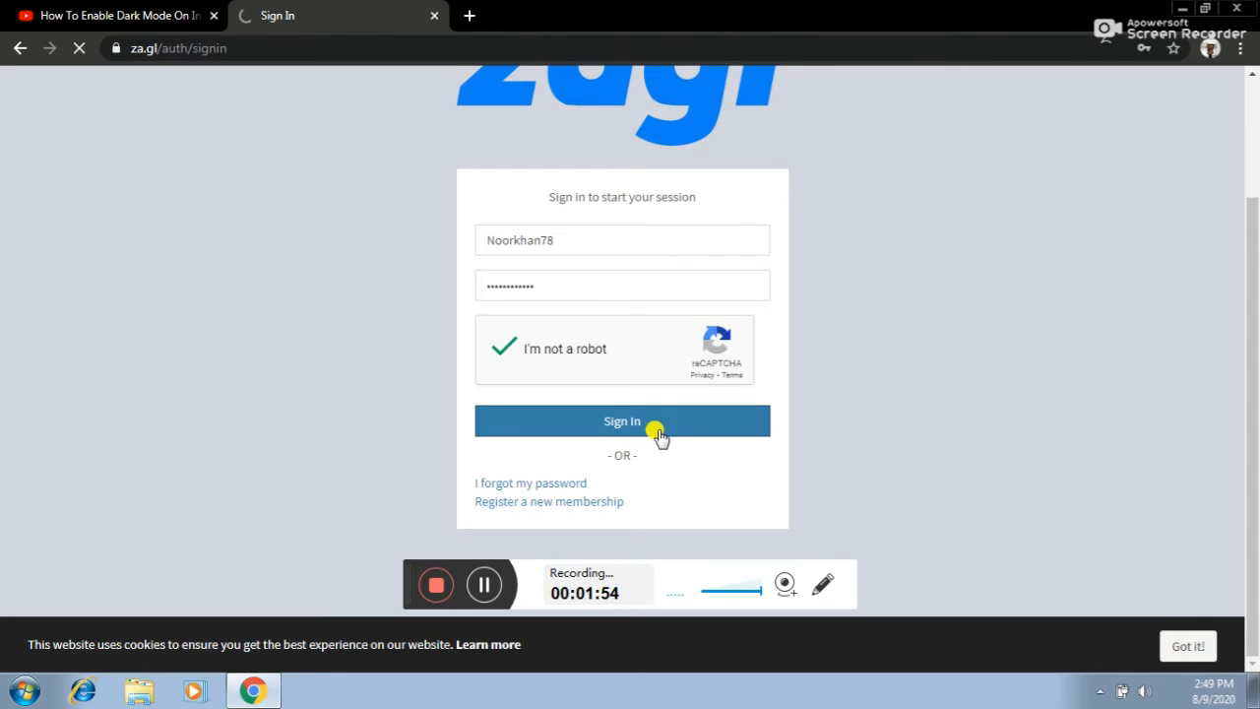
pyautogui.click(469, 12)
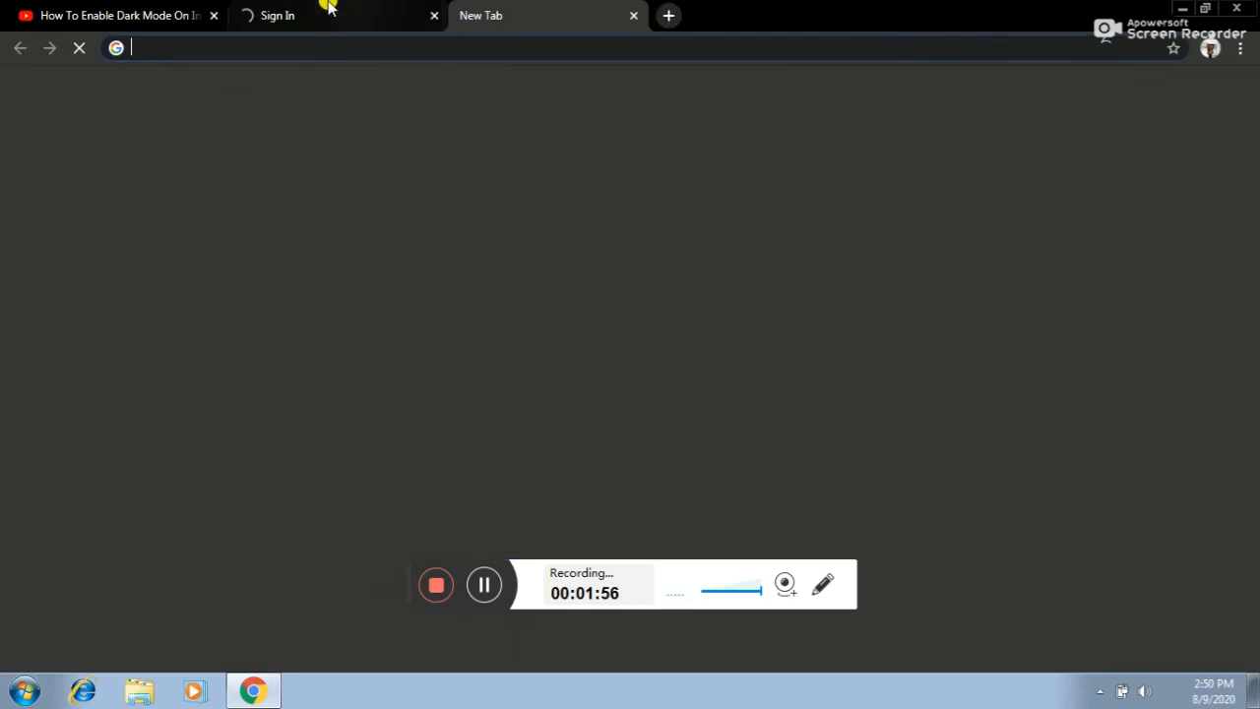
pyautogui.click(327, 10)
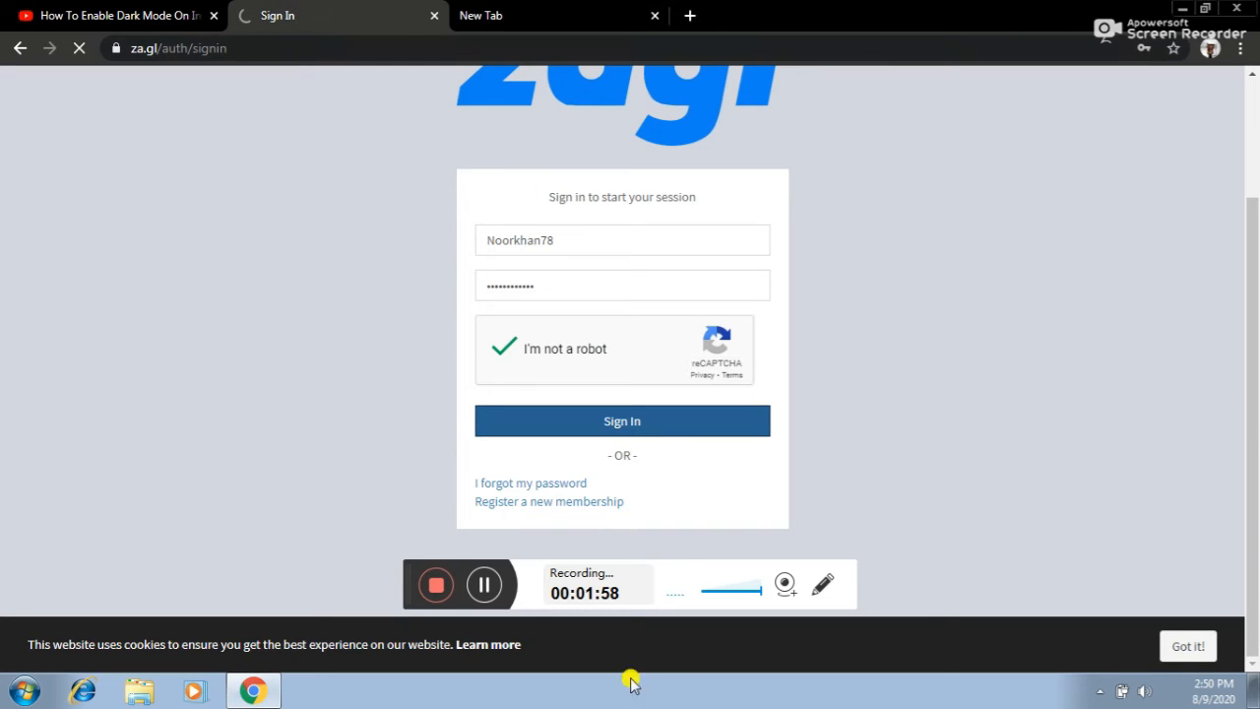
pyautogui.click(1190, 649)
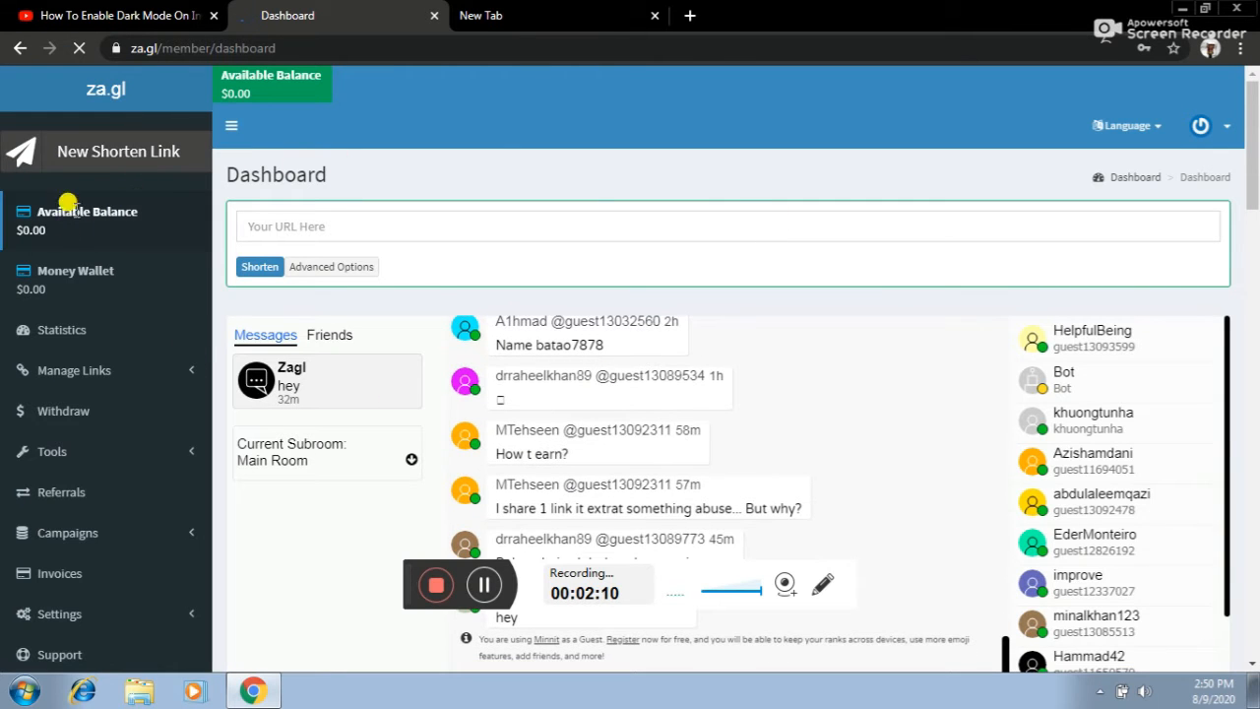
# - Dismiss Chrome's save-password prompt and close the za.gl dashboard welcome tour
pyautogui.scroll(-3, 784, 396)
pyautogui.scroll(3, 784, 396)
pyautogui.scroll(-6, 784, 398)
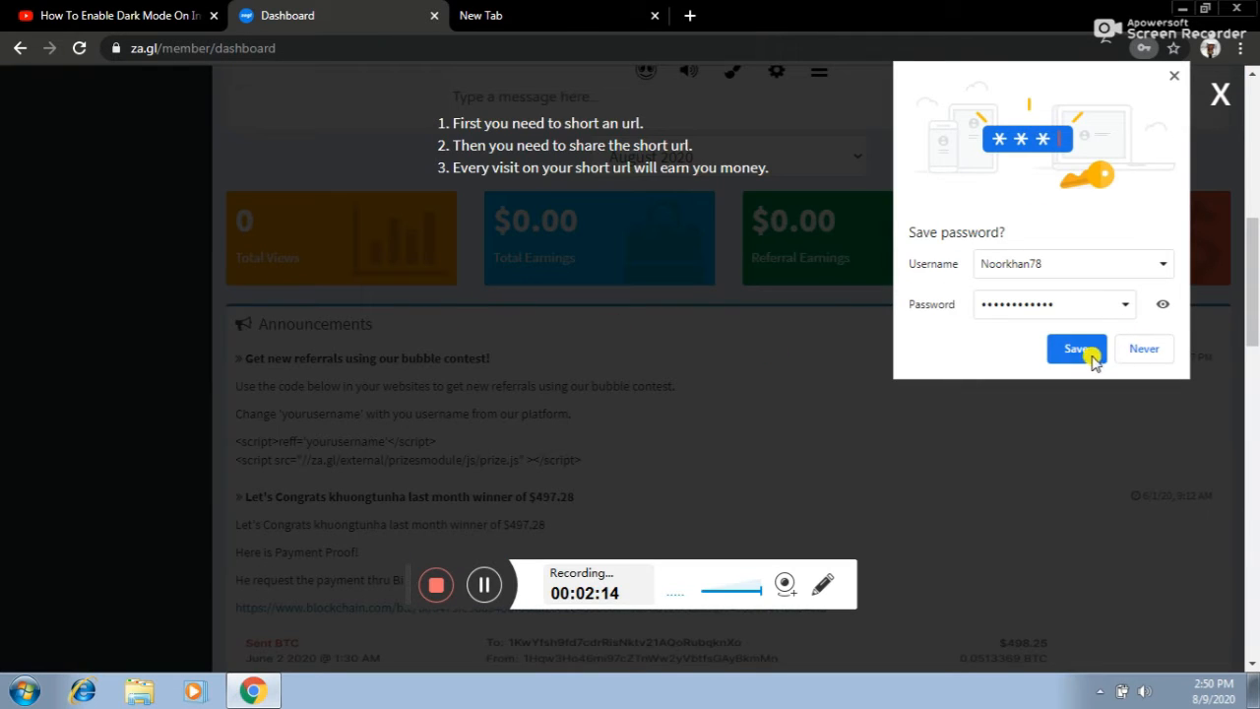
pyautogui.click(1173, 76)
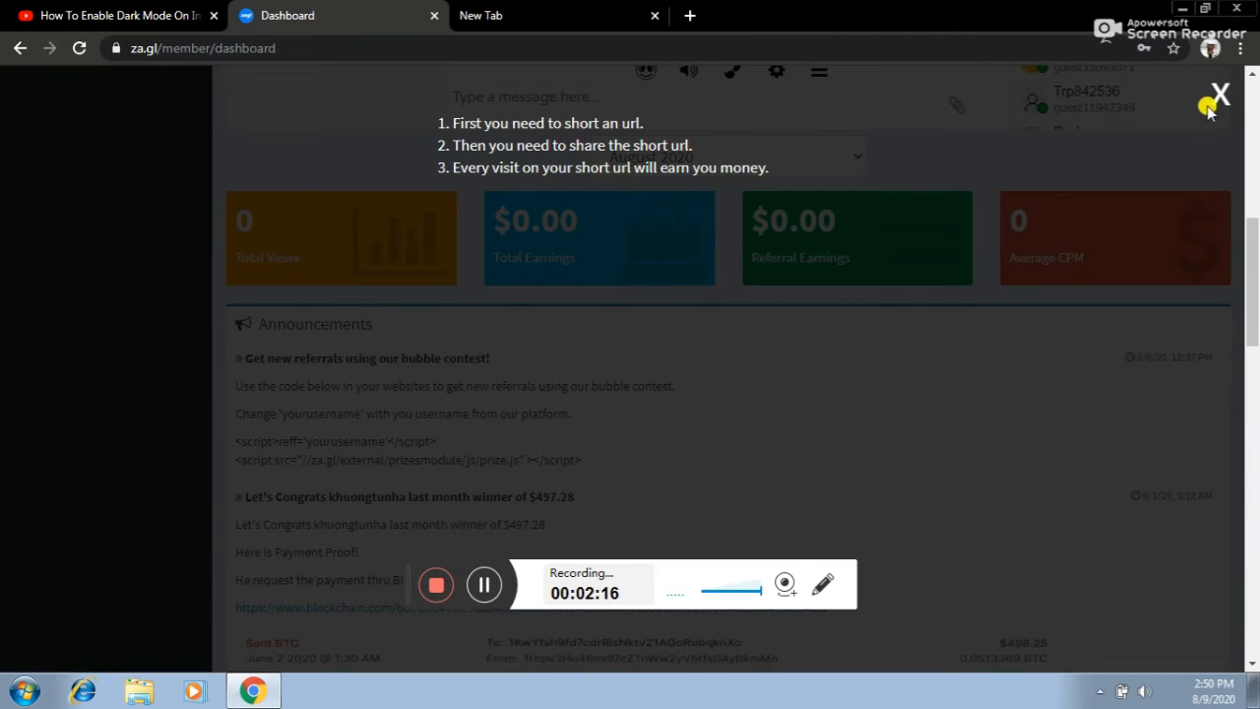
pyautogui.click(1216, 96)
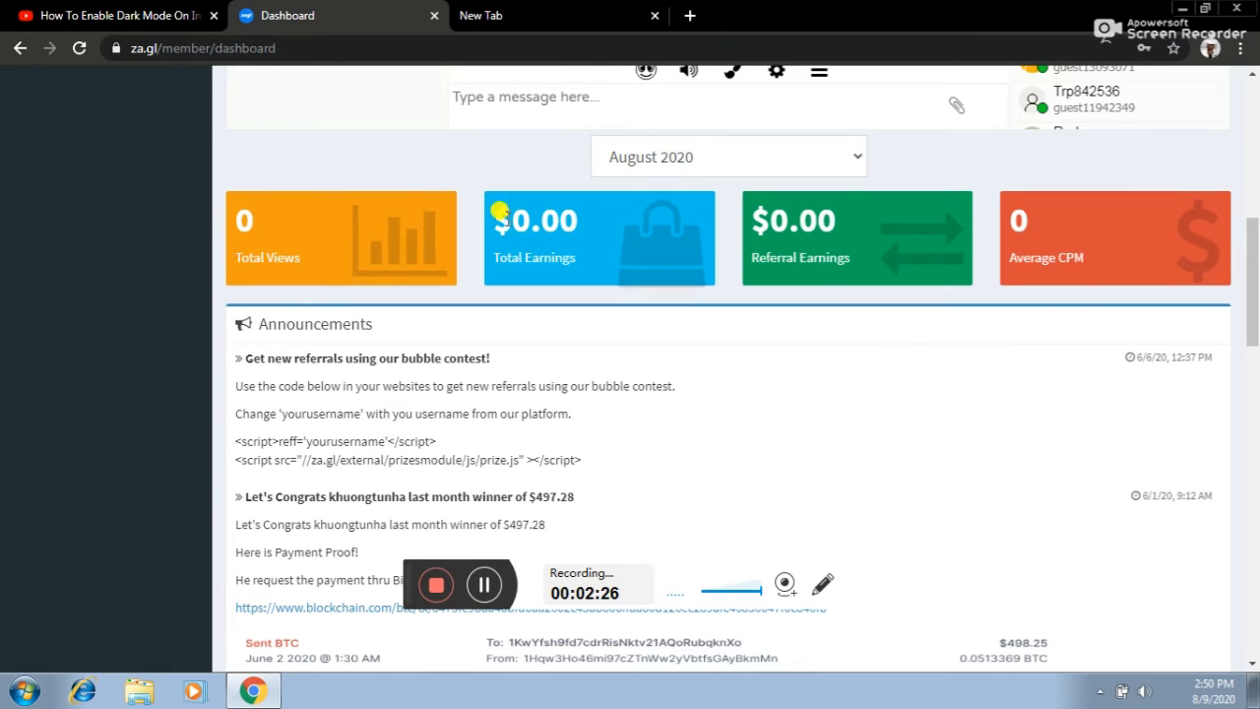
pyautogui.scroll(4, 950, 369)
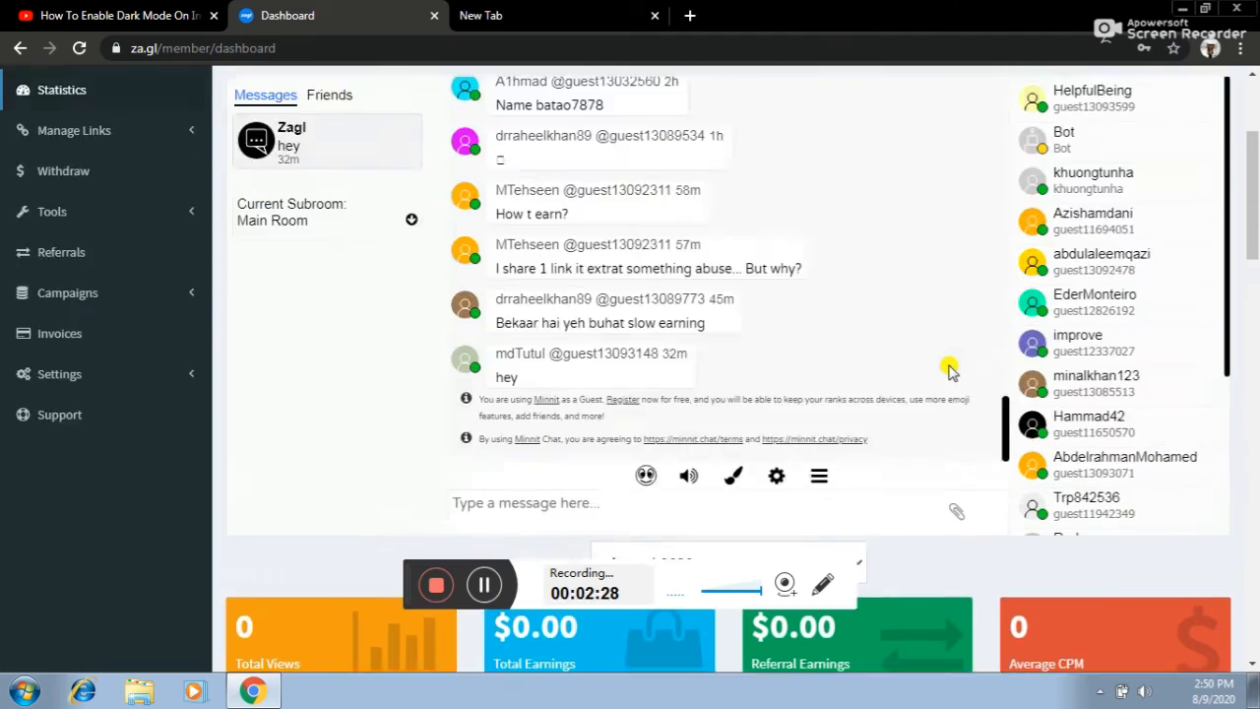
pyautogui.scroll(4, 950, 369)
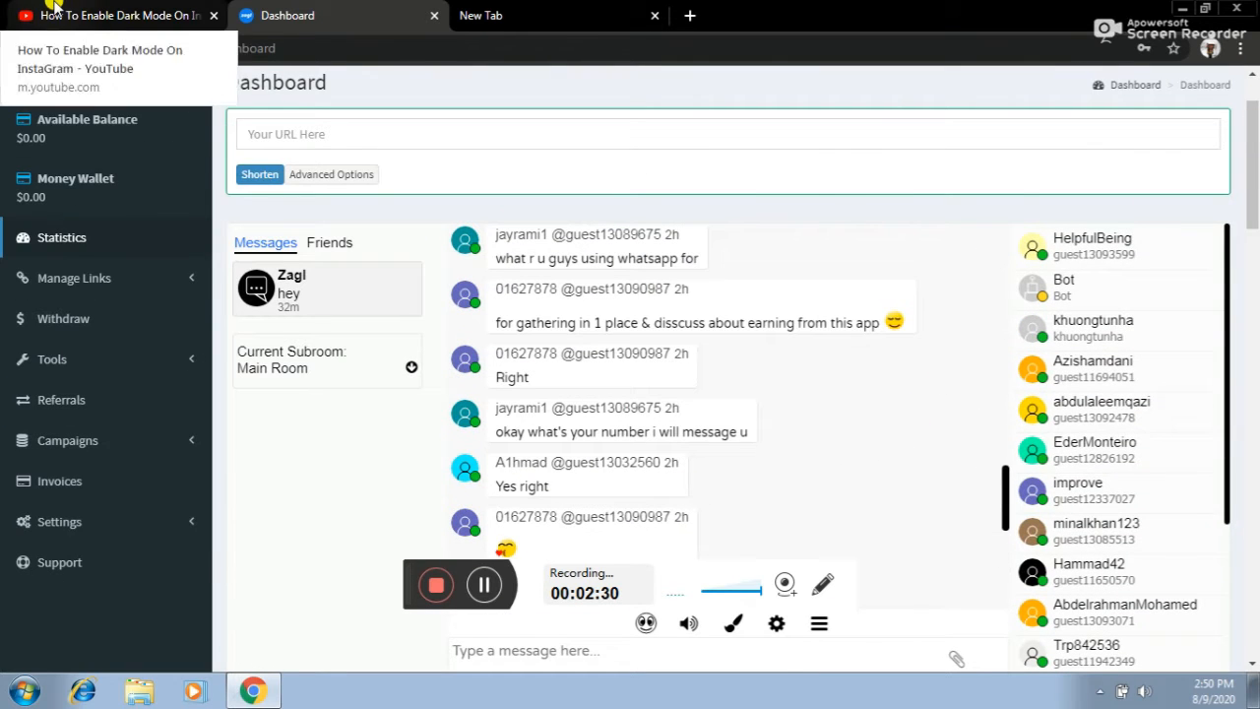
# - Copy the Instagram dark-mode YouTube video's URL and return to the za.gl URL box
pyautogui.click(54, 8)
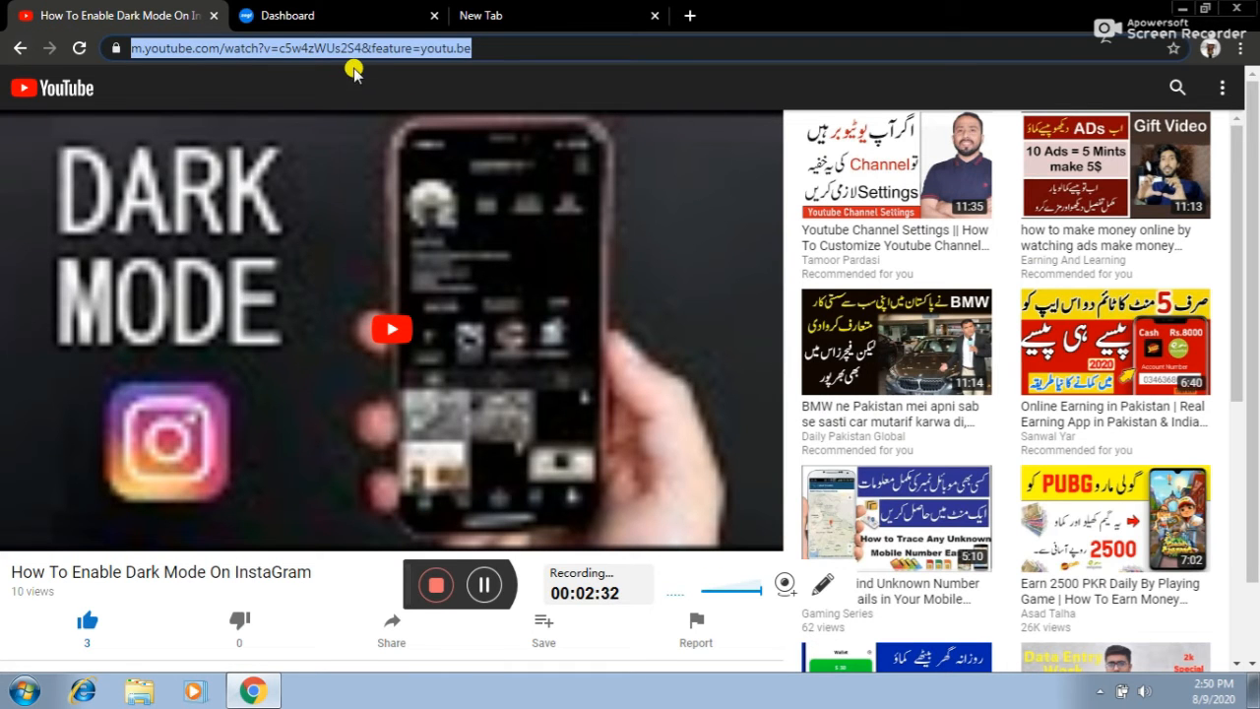
pyautogui.click(480, 47)
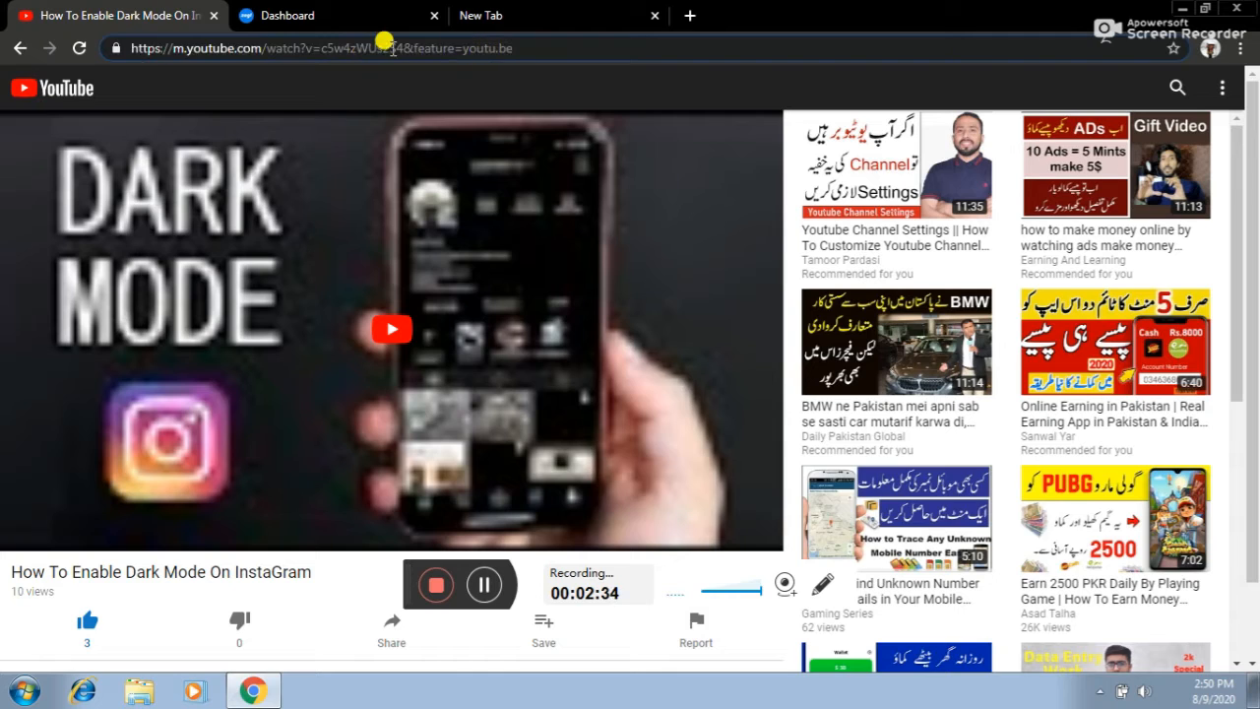
pyautogui.moveTo(500, 47); pyautogui.dragTo(161, 46)
pyautogui.rightClick(160, 47)
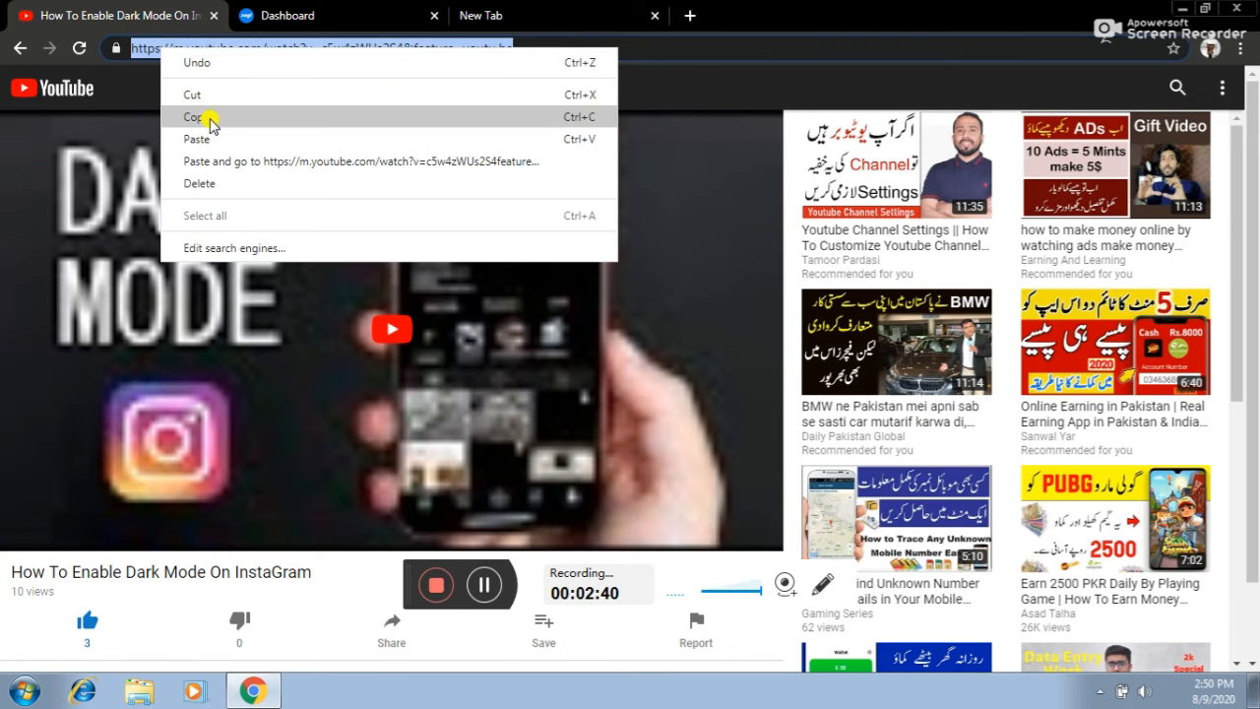
pyautogui.click(196, 117)
pyautogui.click(291, 15)
pyautogui.click(313, 130)
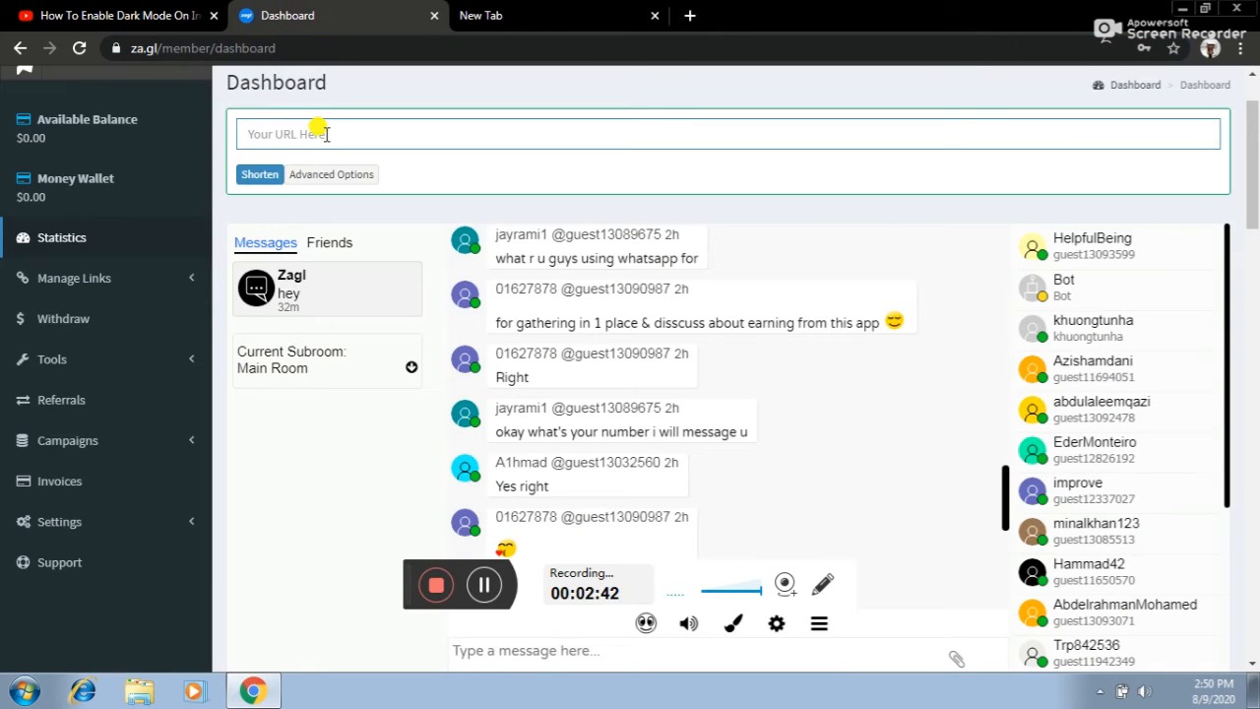
pyautogui.rightClick(326, 135)
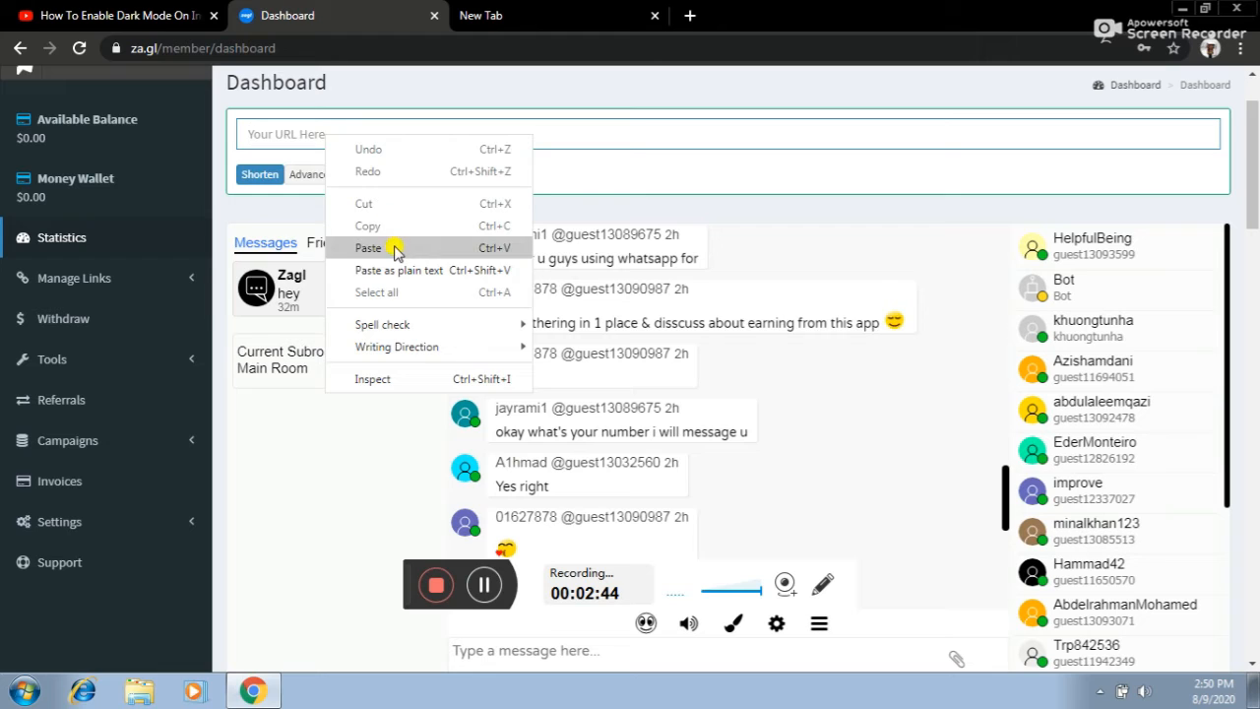
pyautogui.click(394, 248)
pyautogui.click(254, 177)
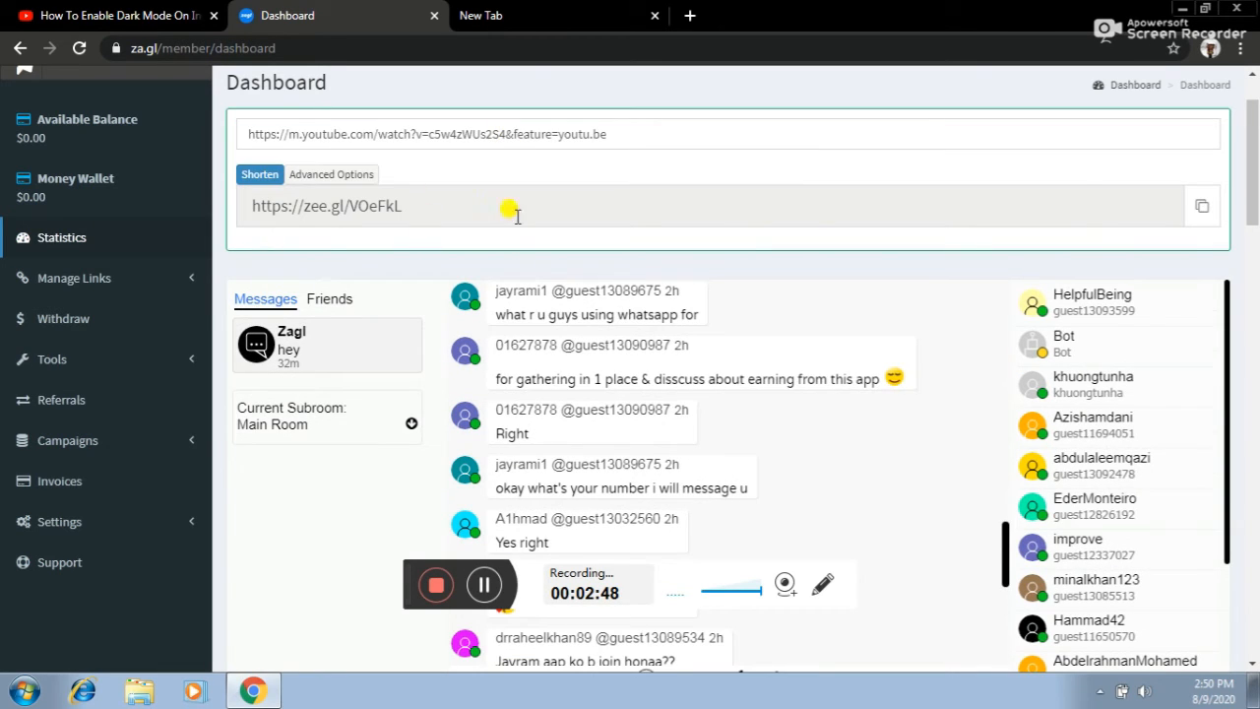
pyautogui.click(1203, 211)
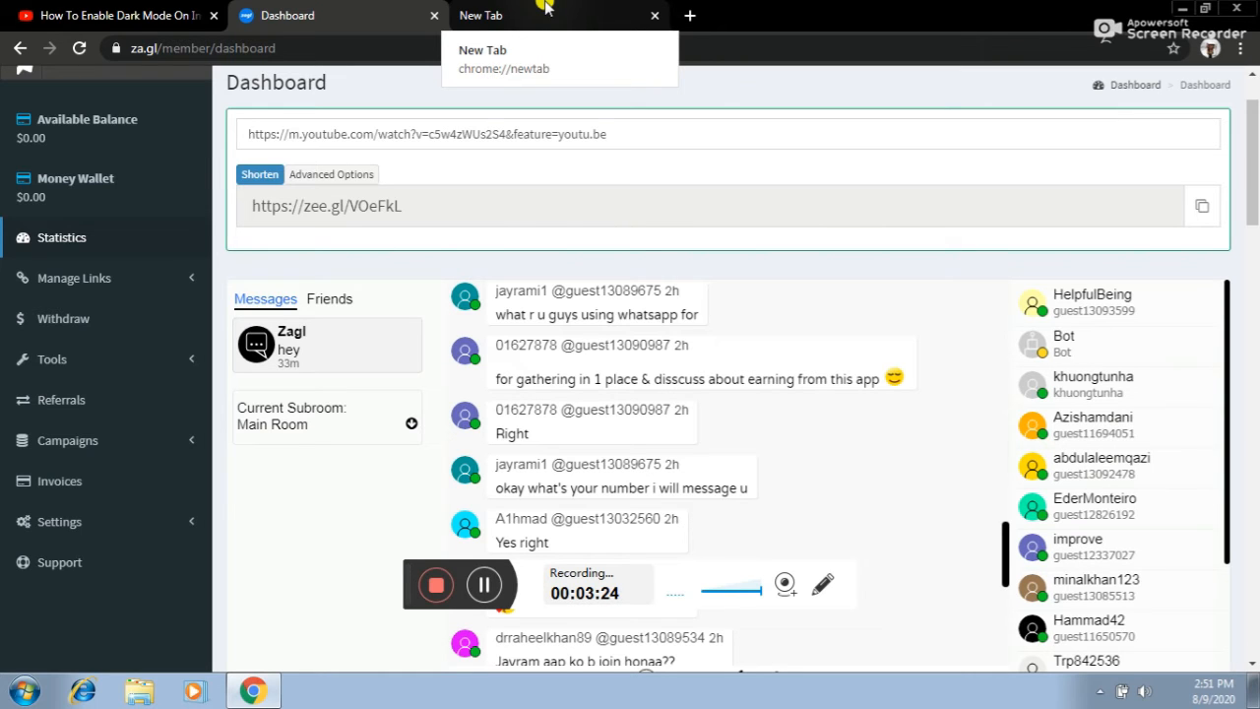
# - Review the dashboard stats, then open the Withdraw Funds page from the sidebar
pyautogui.scroll(-5, 426, 348)
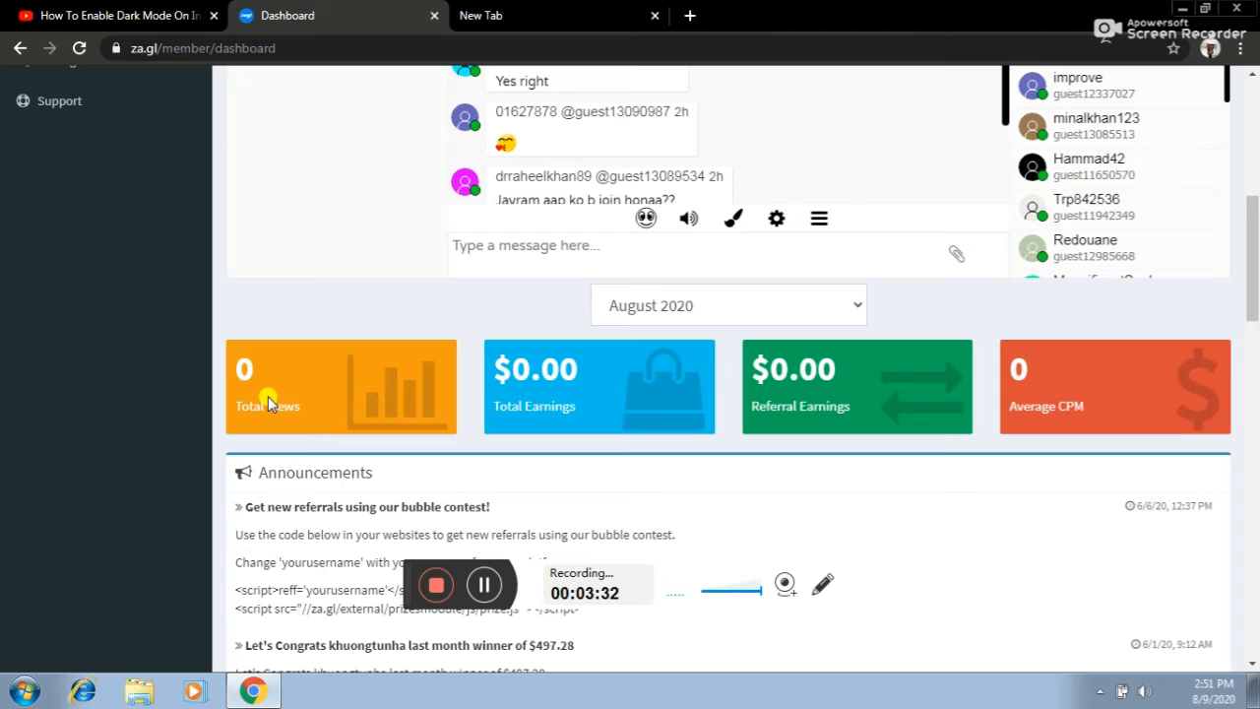
pyautogui.scroll(2, 396, 148)
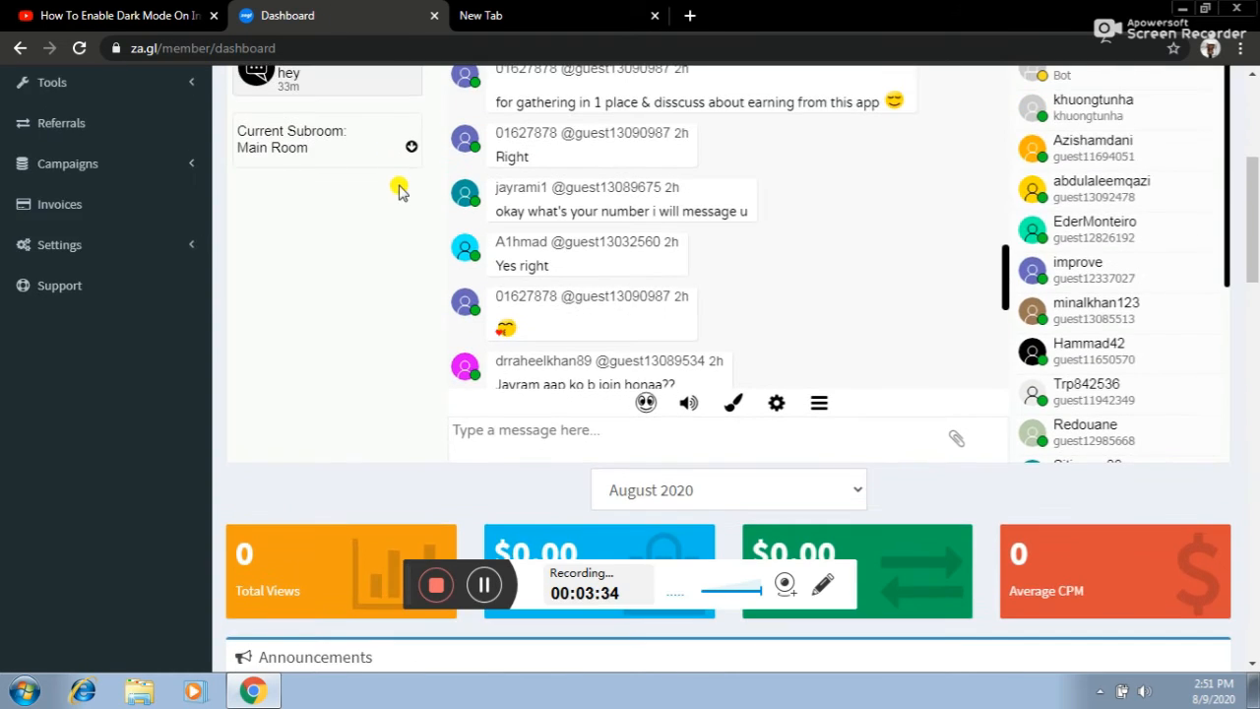
pyautogui.scroll(-8, 398, 190)
pyautogui.scroll(-1, 714, 202)
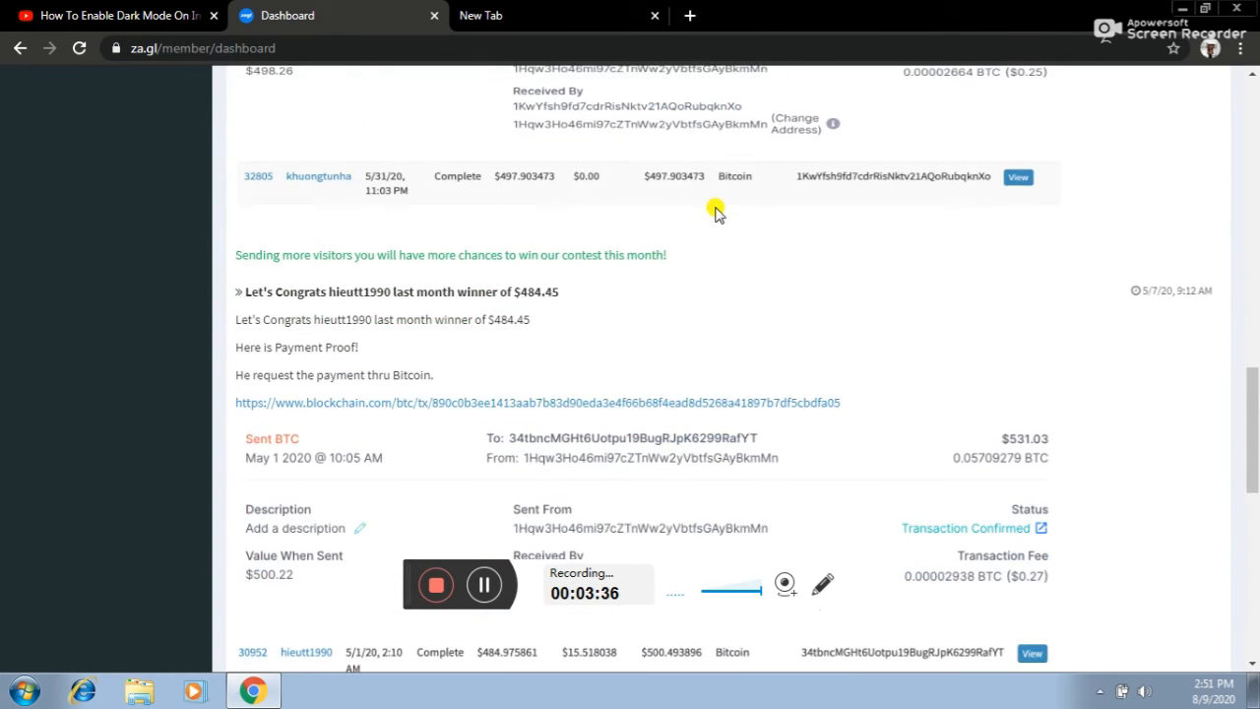
pyautogui.scroll(10, 714, 212)
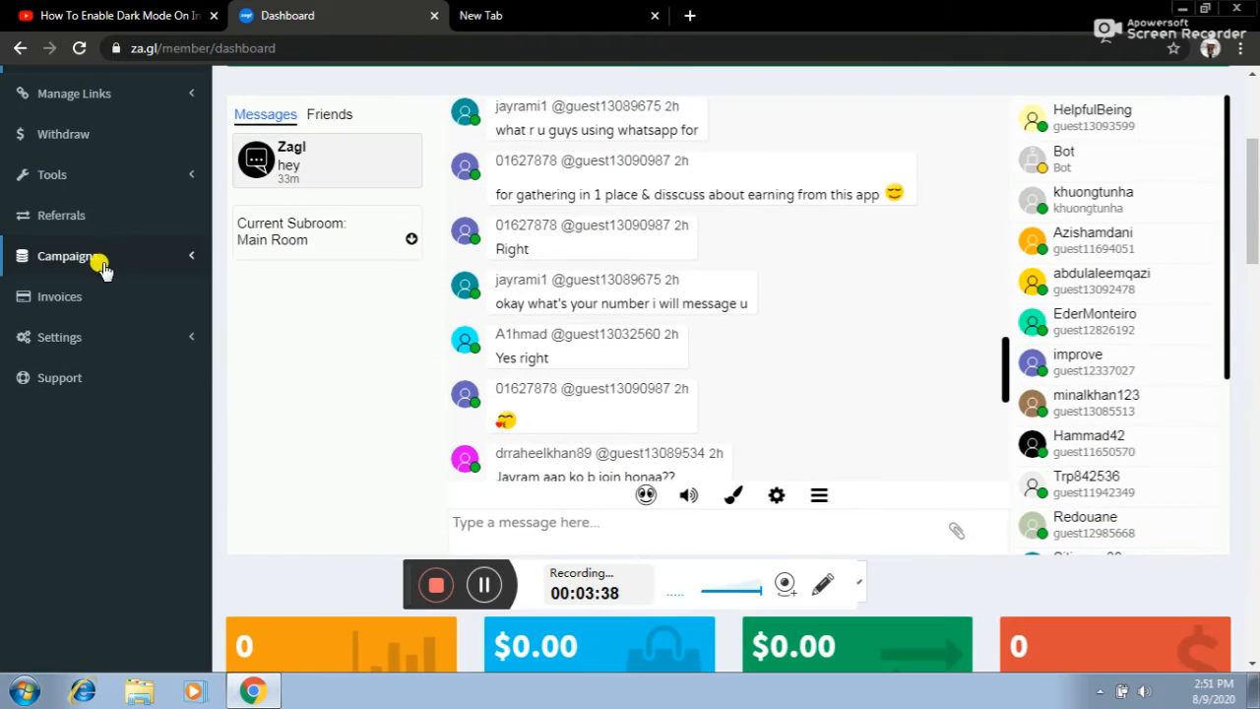
pyautogui.scroll(1, 148, 197)
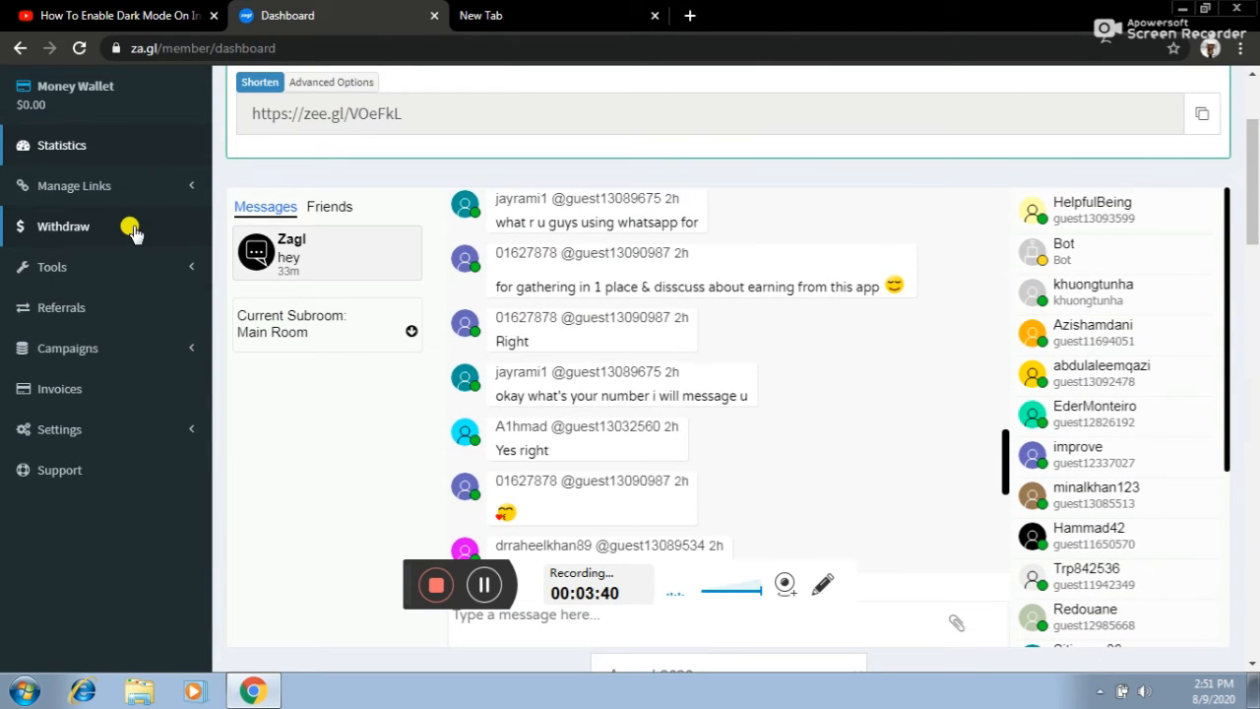
pyautogui.click(131, 229)
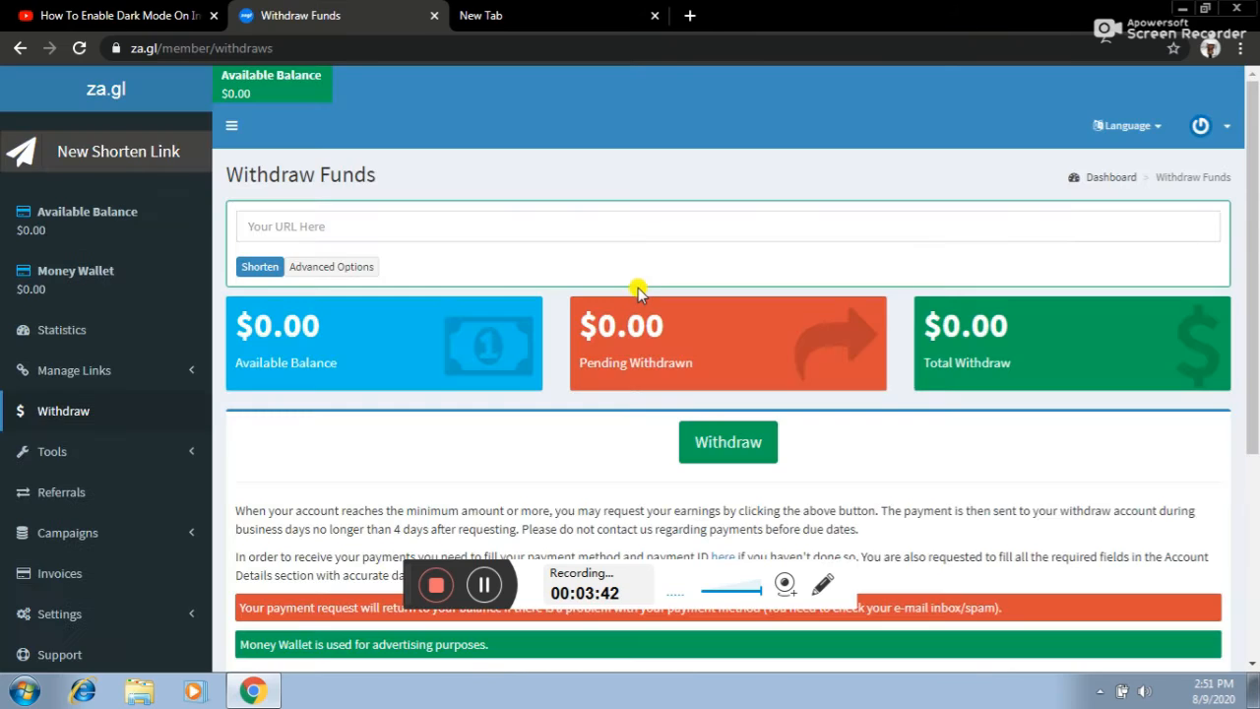
# - Request and confirm a $0.00 withdrawal, which is refused pending profile withdrawal info
pyautogui.scroll(-4, 637, 291)
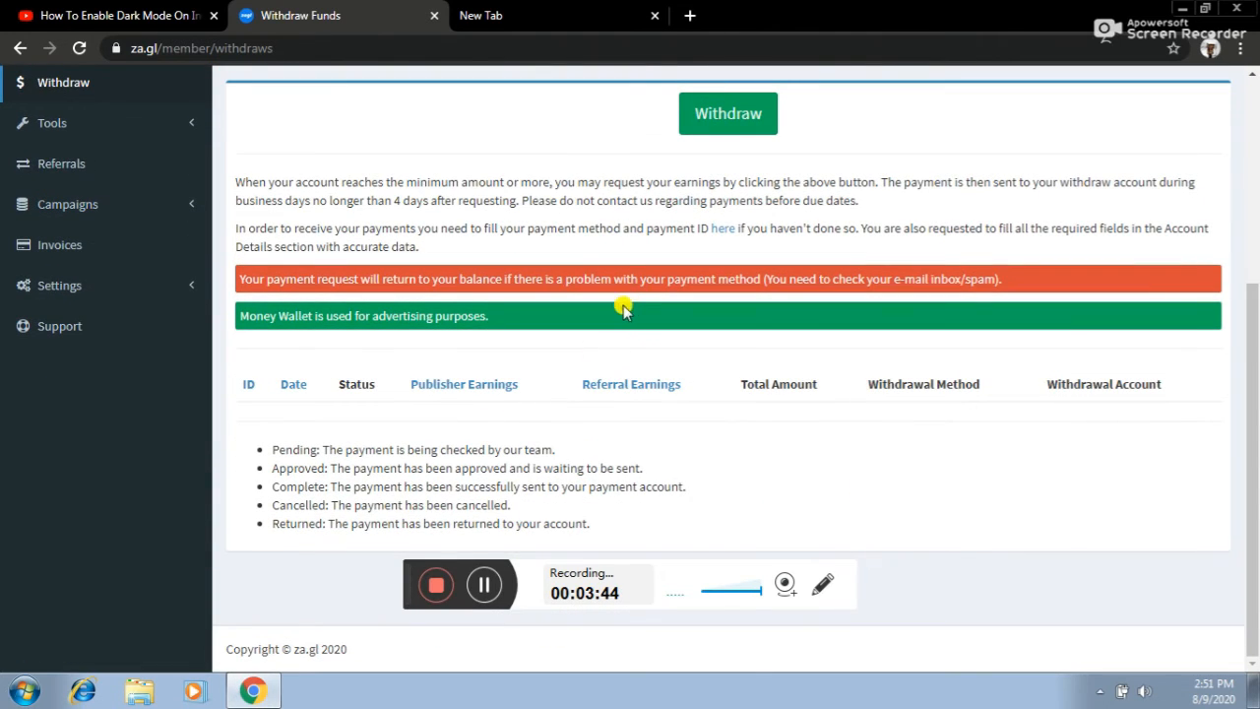
pyautogui.scroll(2, 585, 322)
pyautogui.click(702, 311)
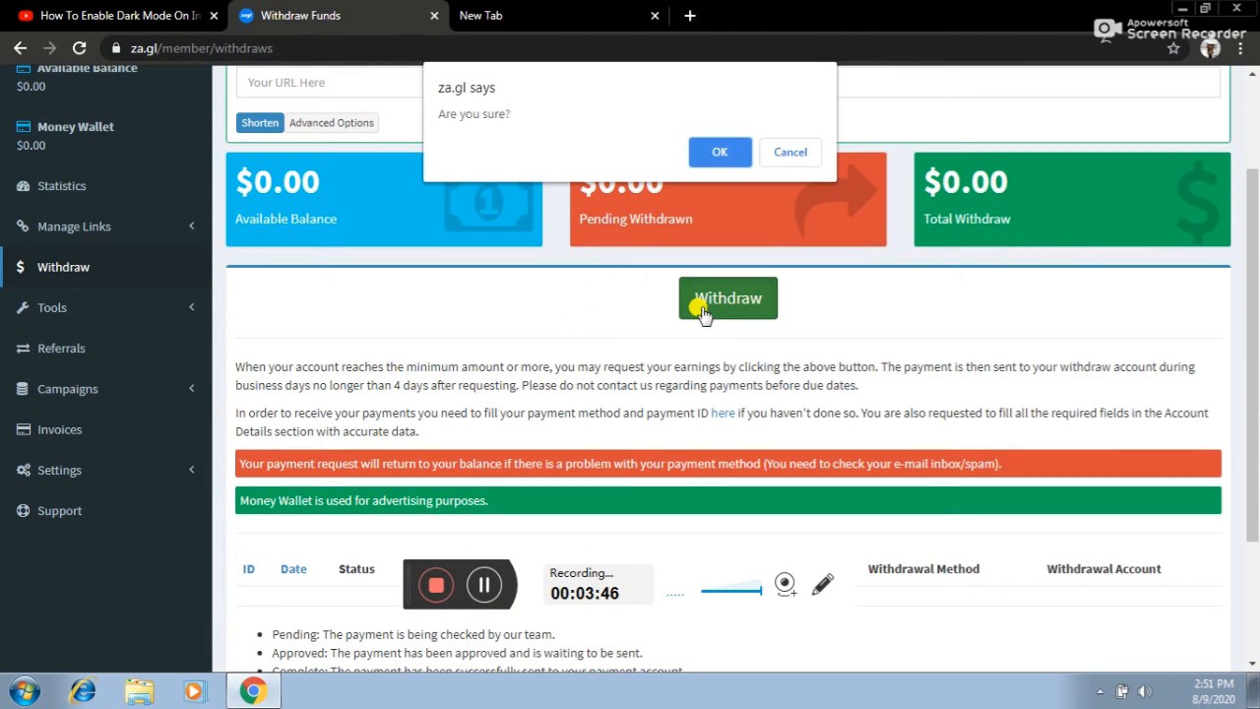
pyautogui.click(714, 157)
pyautogui.click(723, 299)
pyautogui.scroll(-5, 787, 305)
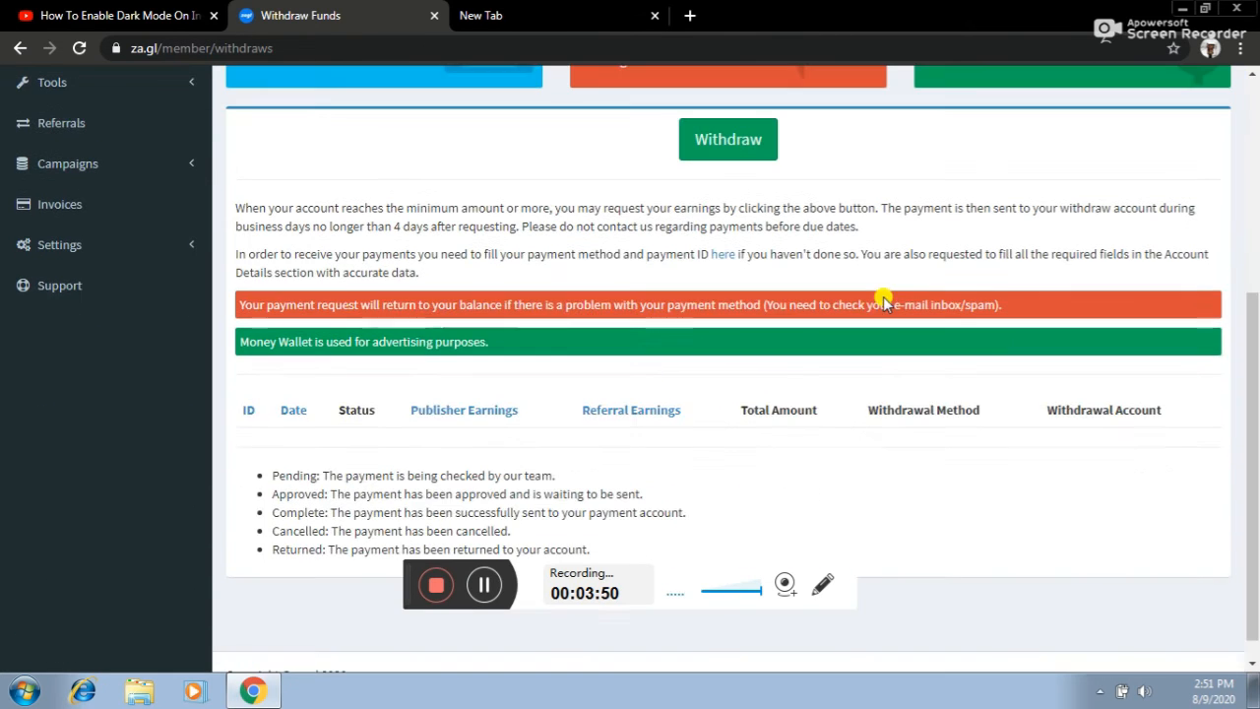
pyautogui.scroll(3, 843, 354)
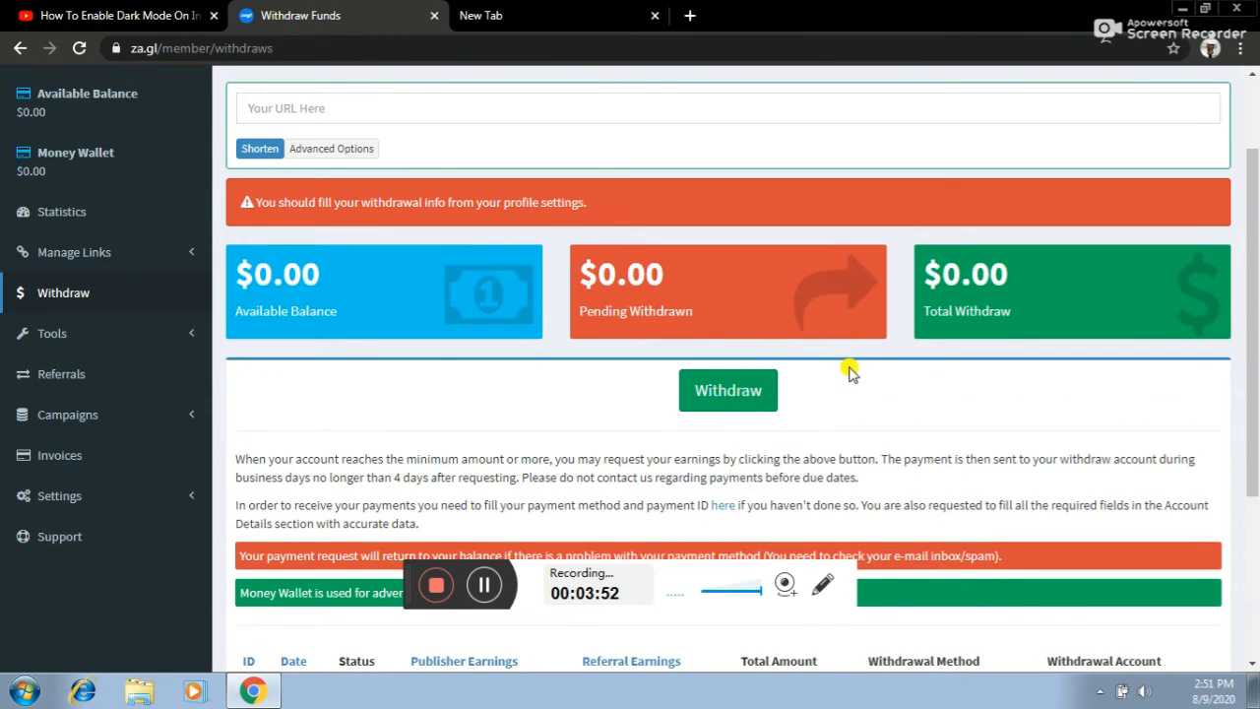
pyautogui.scroll(-3, 442, 188)
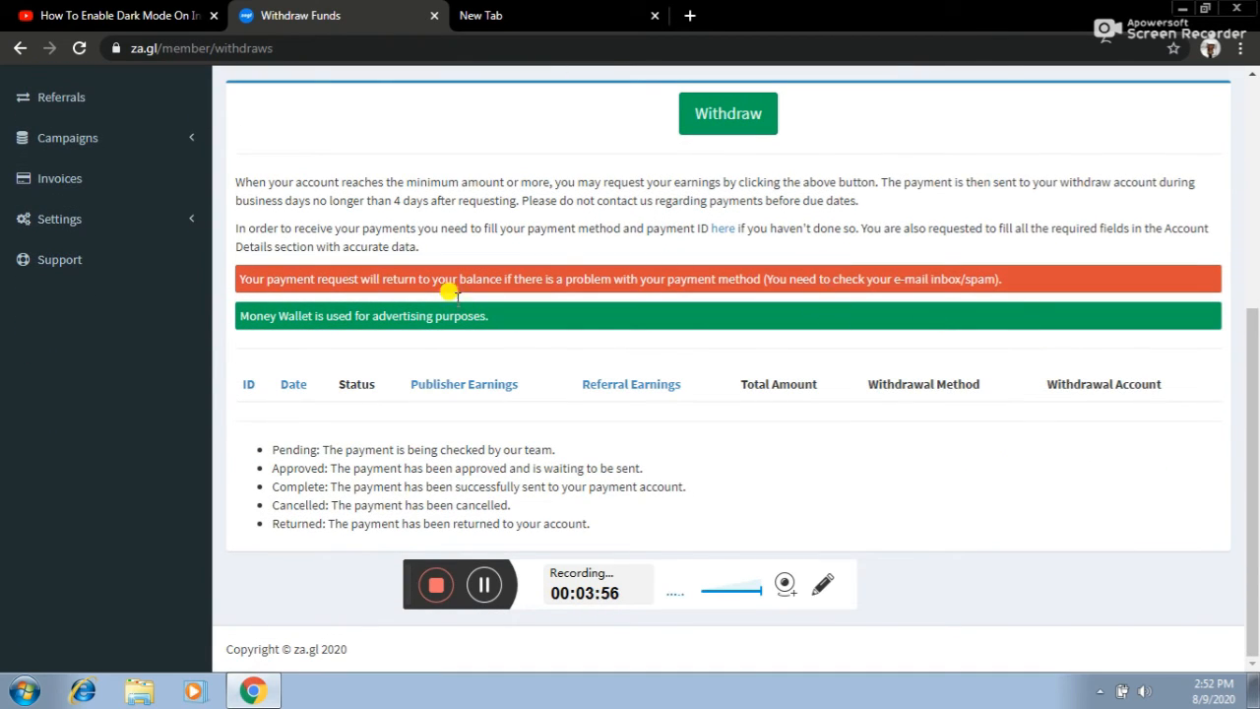
pyautogui.click(59, 220)
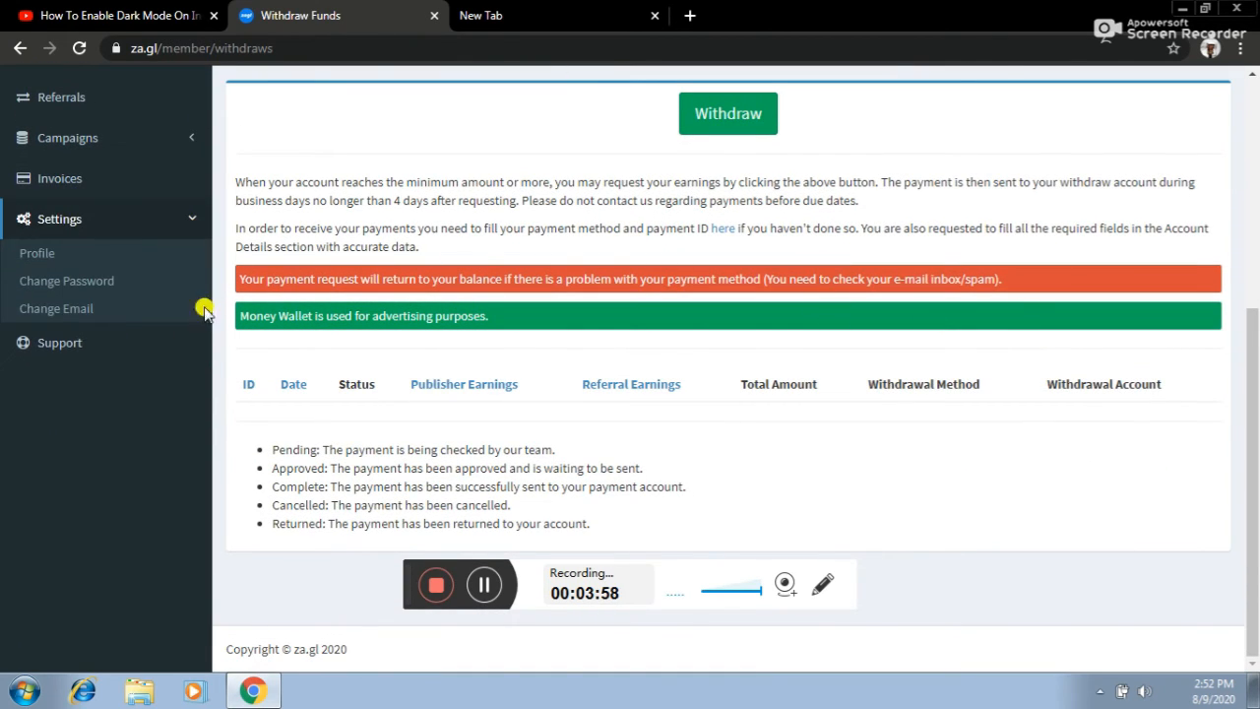
# - Open Settings > Profile and select PayPal as the Withdrawal Method
pyautogui.click(37, 254)
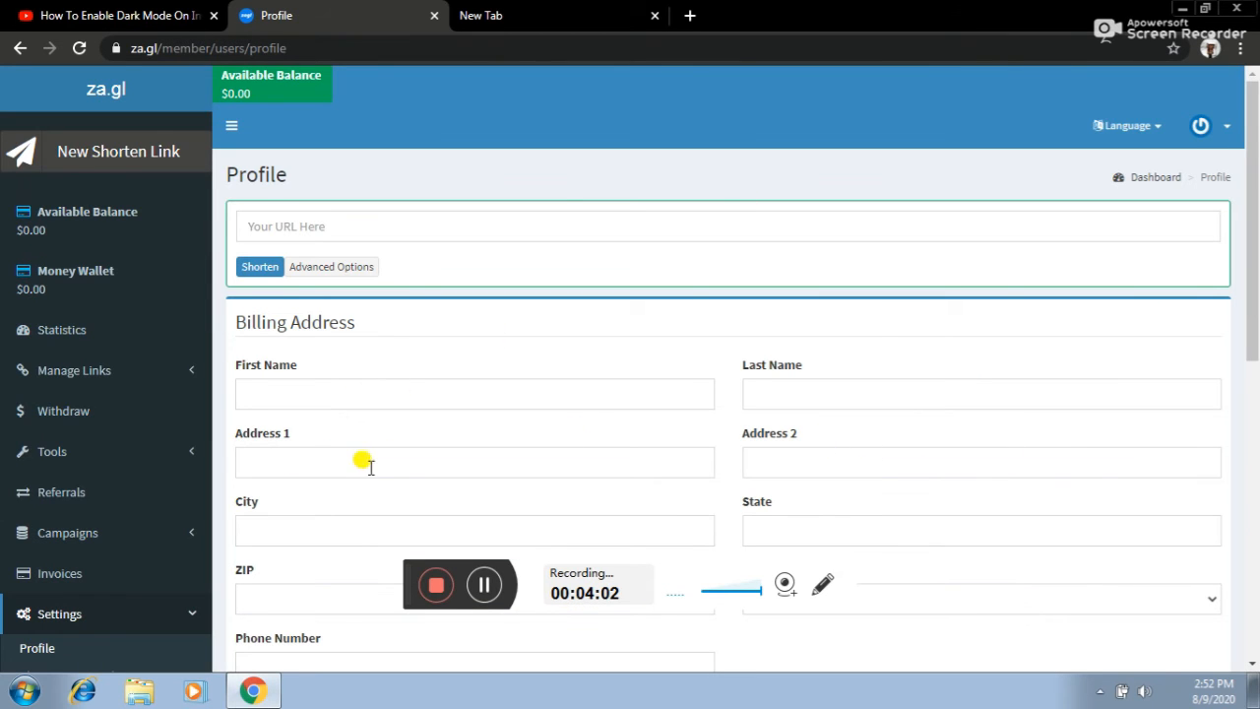
pyautogui.scroll(-2, 335, 413)
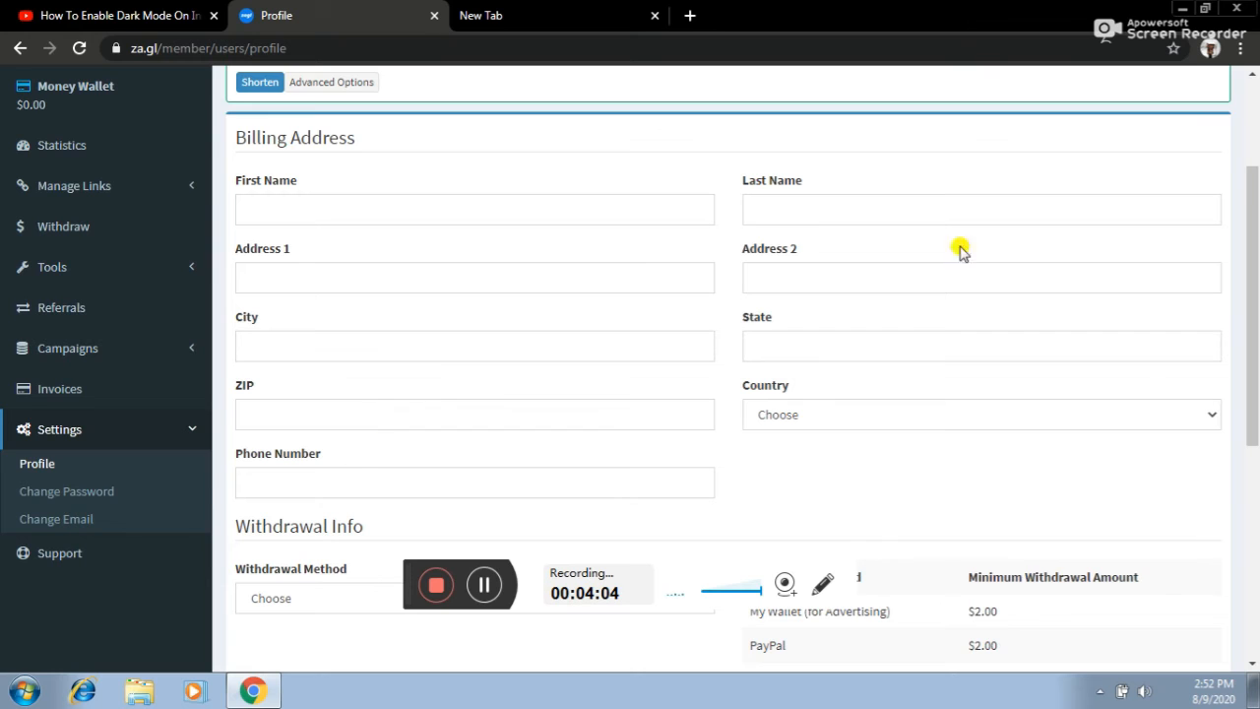
pyautogui.scroll(-2, 573, 438)
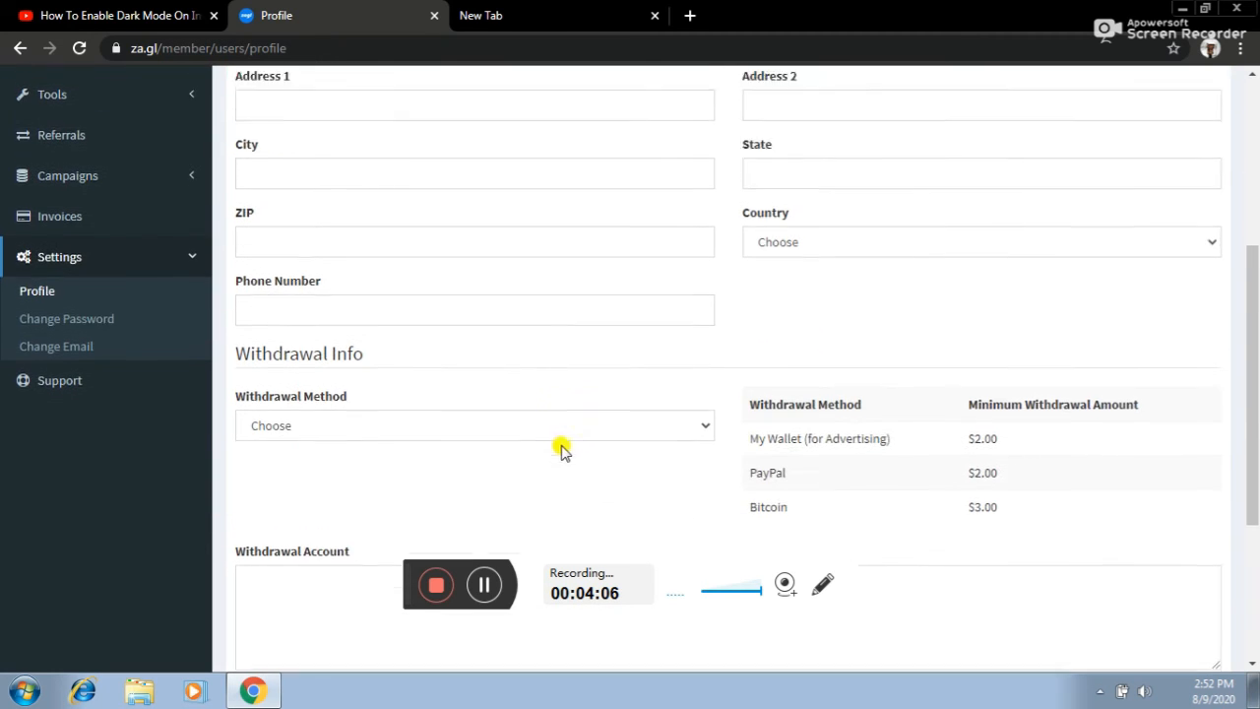
pyautogui.click(576, 415)
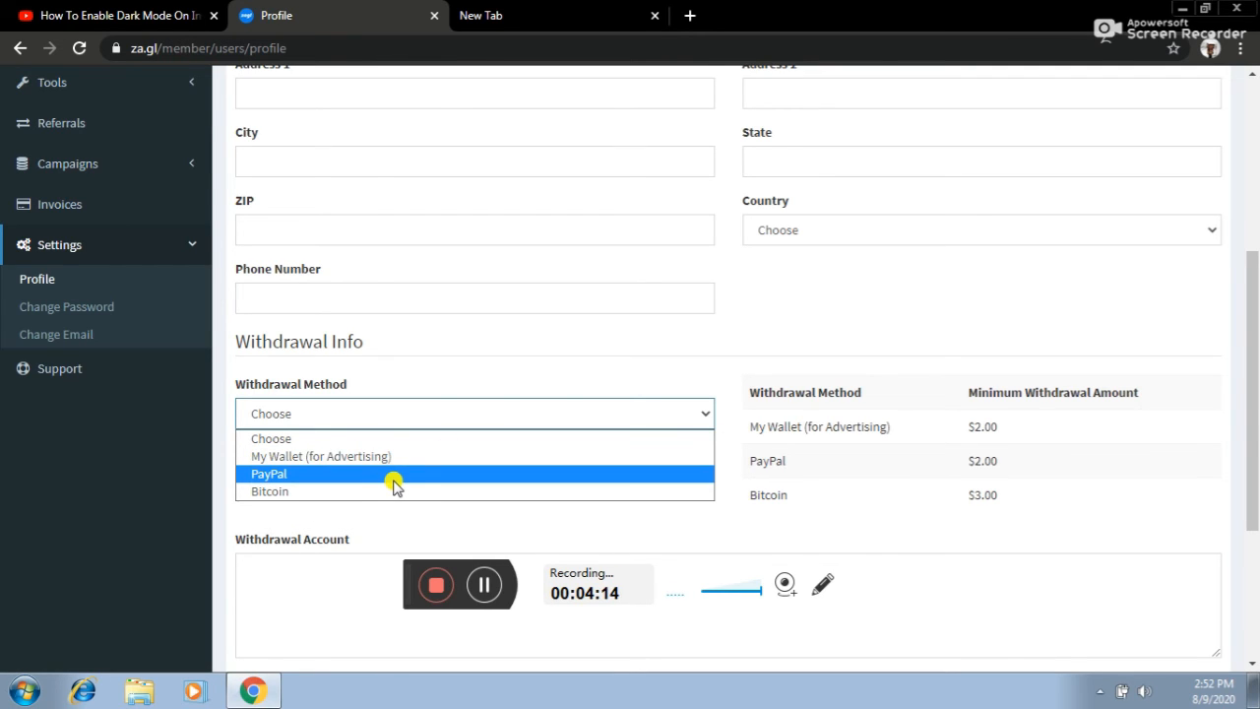
pyautogui.click(394, 484)
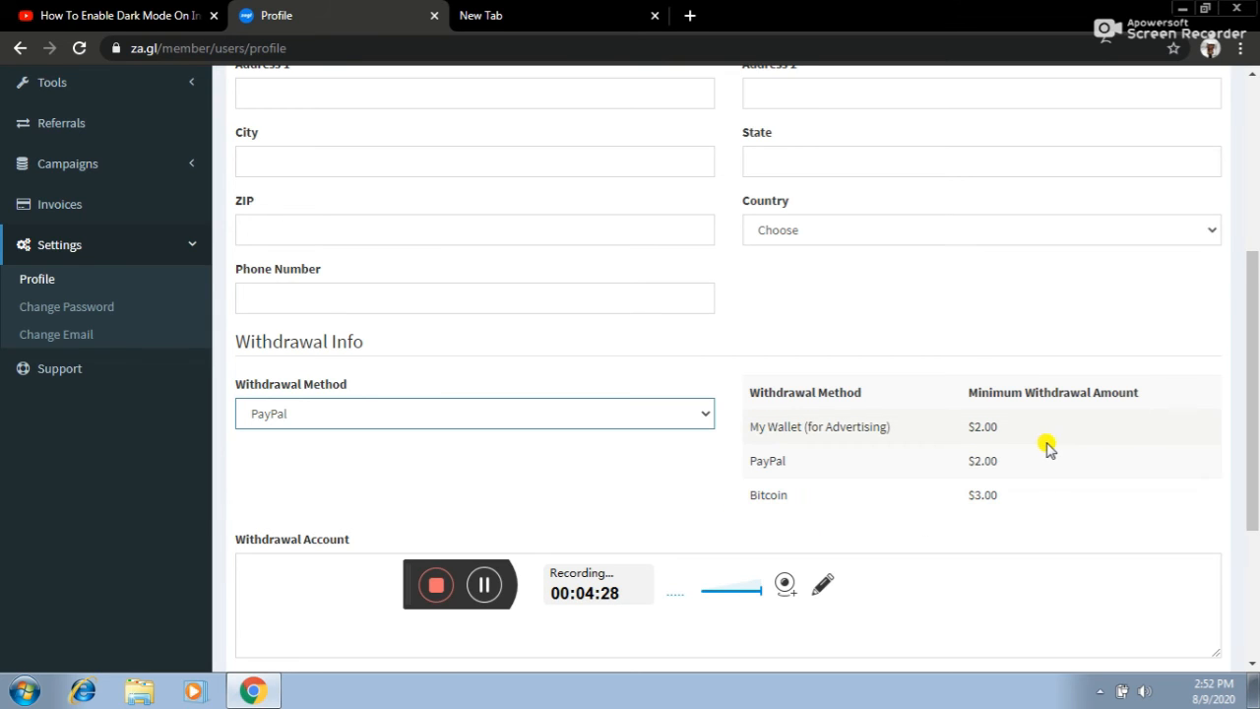
# - Check the blank Withdrawal Account field, then minimize Chrome to reveal the desktop
pyautogui.scroll(-2, 1046, 443)
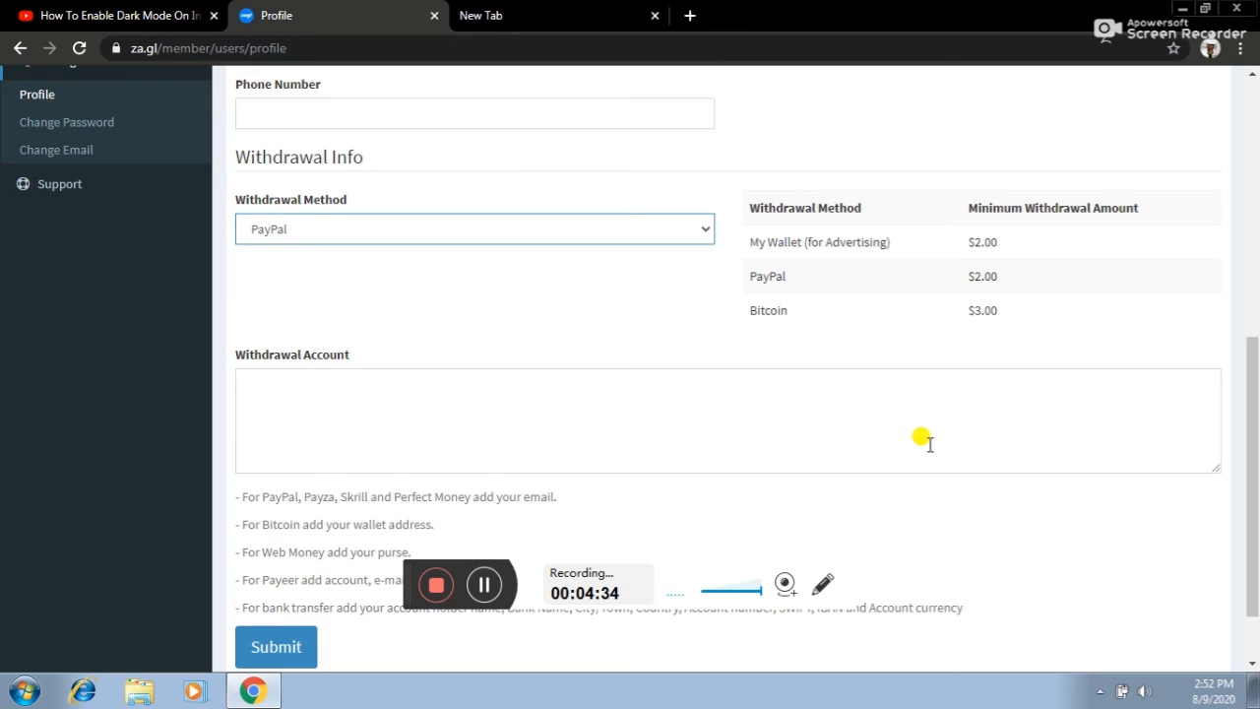
pyautogui.scroll(-1, 836, 504)
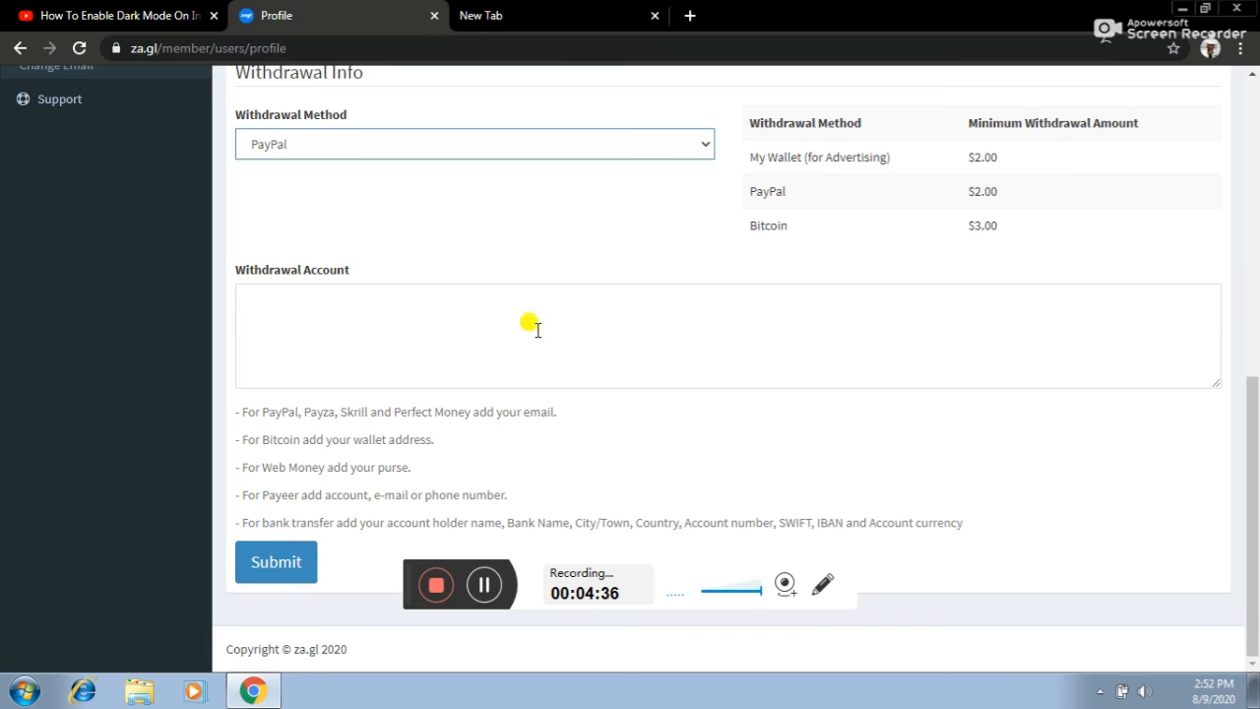
pyautogui.click(424, 313)
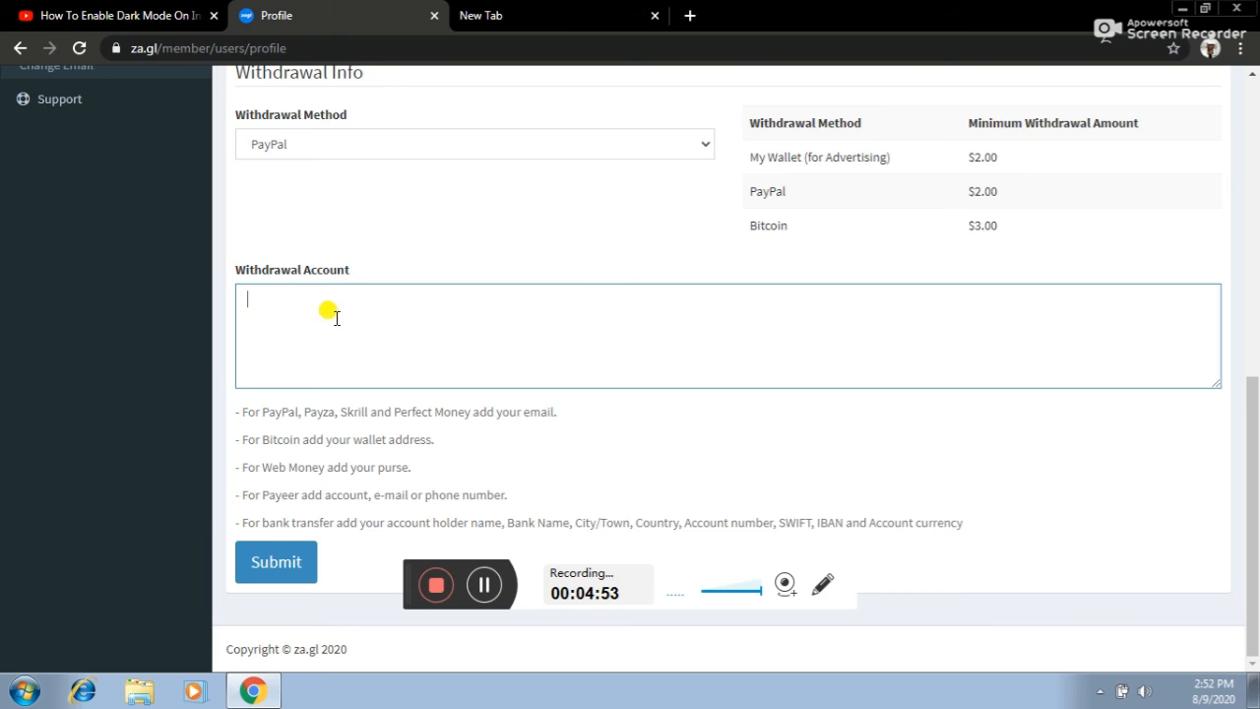
pyautogui.scroll(5, 584, 377)
pyautogui.scroll(-5, 585, 377)
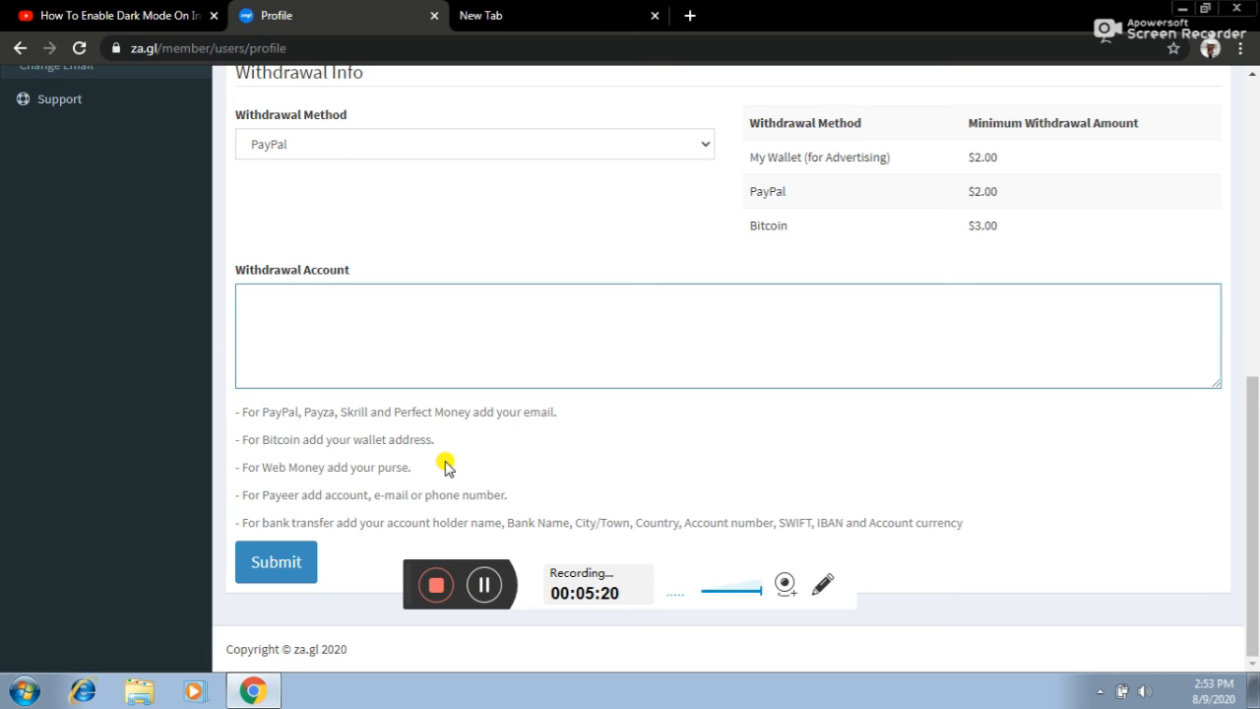
pyautogui.click(253, 688)
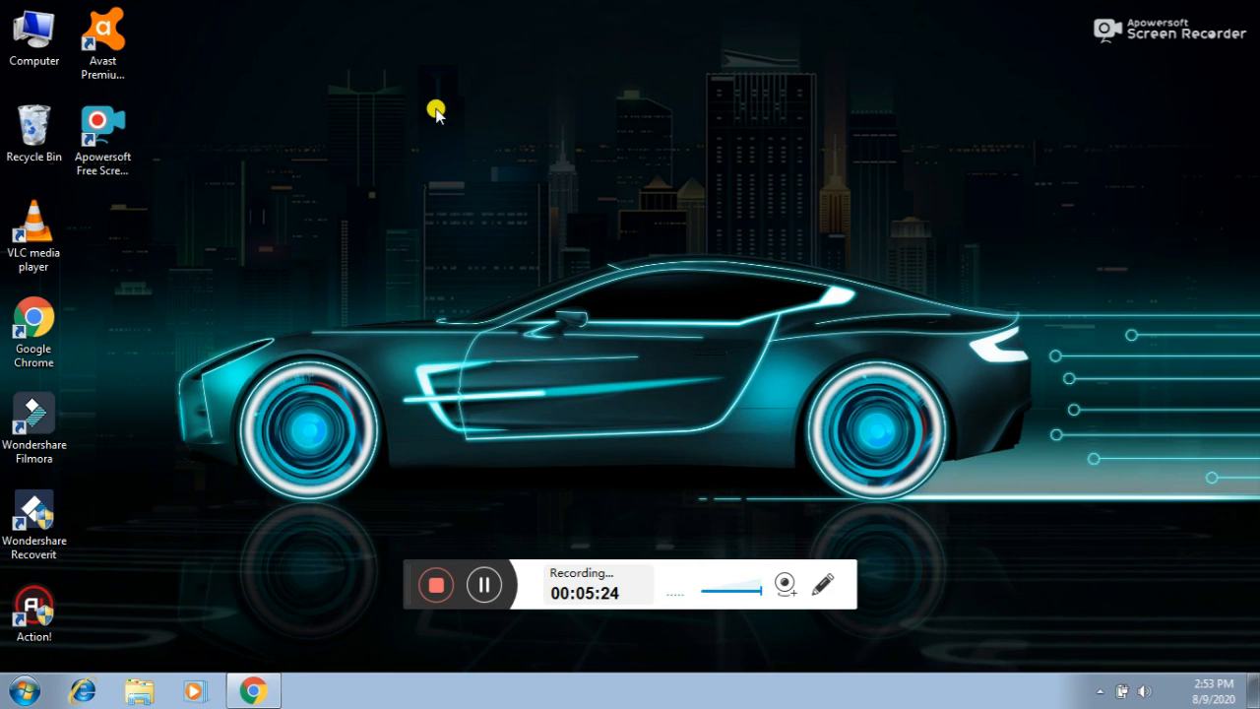